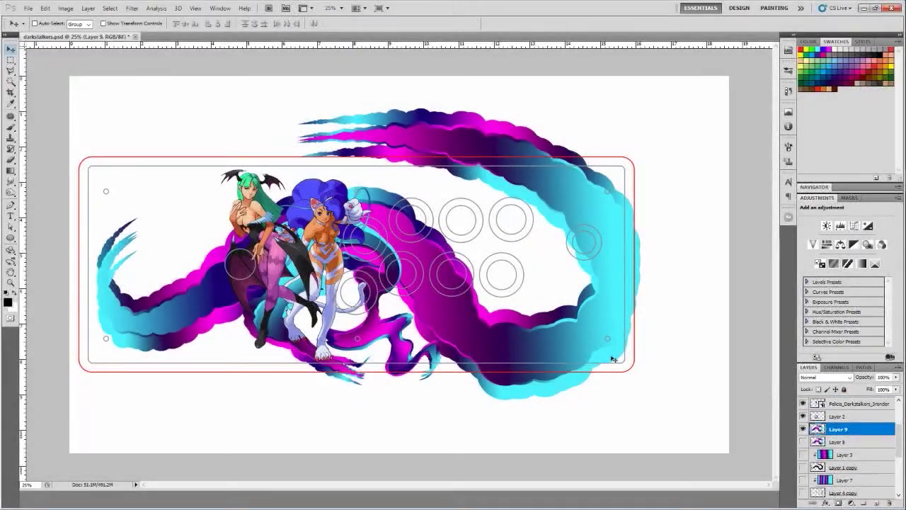
Step: Swirl the ribbon artwork on Layer 9 using the Liquify filter's Twirl tool with a 1260 brush
{"action": "left_click", "coordinate": [131, 8]}
{"action": "left_click", "coordinate": [145, 67]}
{"action": "mouse_move", "coordinate": [131, 207]}
{"action": "left_mouse_down"}
{"action": "mouse_move", "coordinate": [245, 219]}
{"action": "mouse_move", "coordinate": [273, 187]}
{"action": "mouse_move", "coordinate": [297, 240]}
{"action": "mouse_move", "coordinate": [292, 205]}
{"action": "mouse_move", "coordinate": [264, 213]}
{"action": "mouse_move", "coordinate": [367, 281]}
{"action": "mouse_move", "coordinate": [462, 249]}
{"action": "mouse_move", "coordinate": [448, 188]}
{"action": "mouse_move", "coordinate": [362, 144]}
{"action": "mouse_move", "coordinate": [343, 104]}
{"action": "mouse_move", "coordinate": [287, 94]}
{"action": "left_mouse_up"}
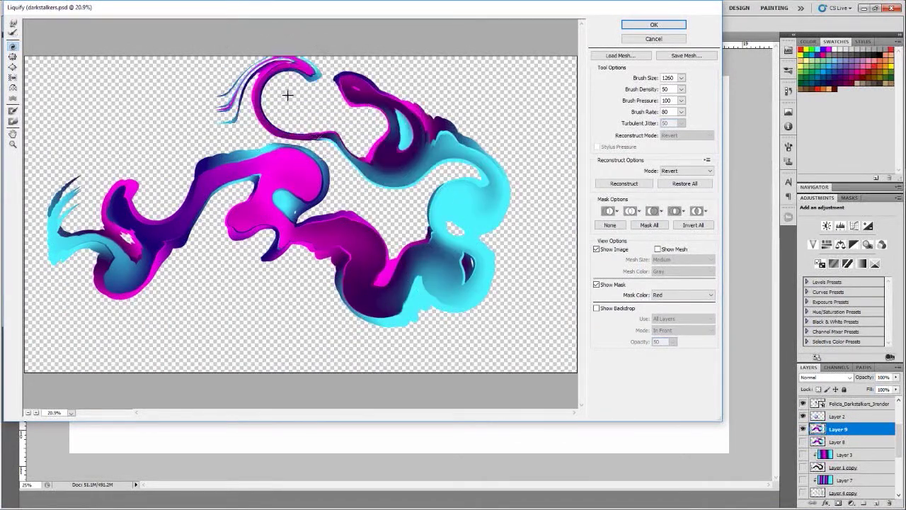
{"action": "left_click", "coordinate": [646, 25]}
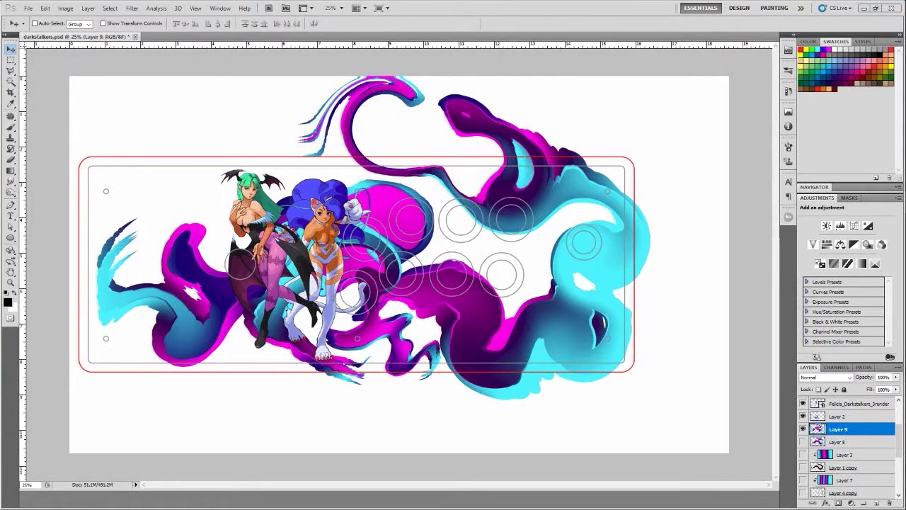
Step: Duplicate the swirled layer, then rotate the original Layer 9 upside down, scale it to about 50%, and place it behind the characters at the template's left end
{"action": "key", "text": "ctrl+j"}
{"action": "left_click", "coordinate": [830, 443]}
{"action": "key", "text": "ctrl+t"}
{"action": "left_click_drag", "start_coordinate": [712, 350], "coordinate": [196, 120]}
{"action": "left_click_drag", "start_coordinate": [681, 152], "coordinate": [420, 242]}
{"action": "left_click_drag", "start_coordinate": [333, 255], "coordinate": [305, 223]}
{"action": "left_click_drag", "start_coordinate": [394, 195], "coordinate": [328, 172]}
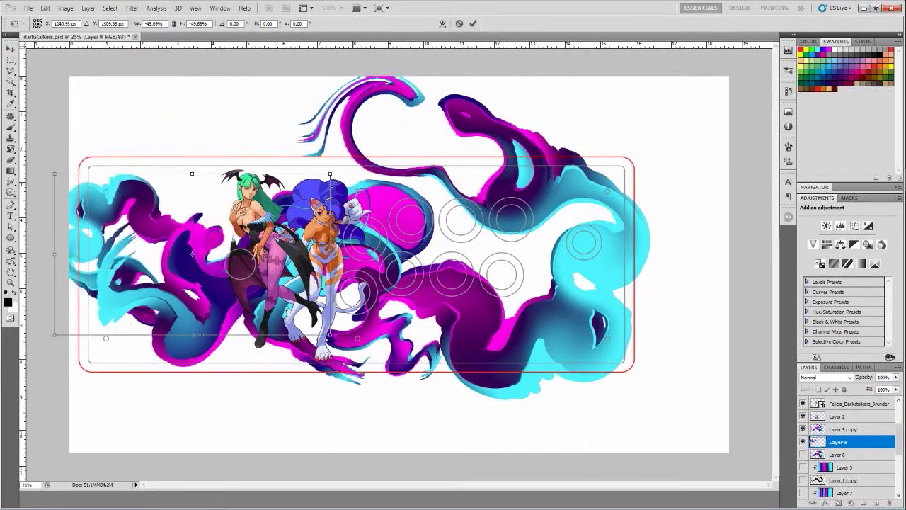
{"action": "left_click_drag", "start_coordinate": [242, 232], "coordinate": [257, 204]}
{"action": "key", "text": "Return"}
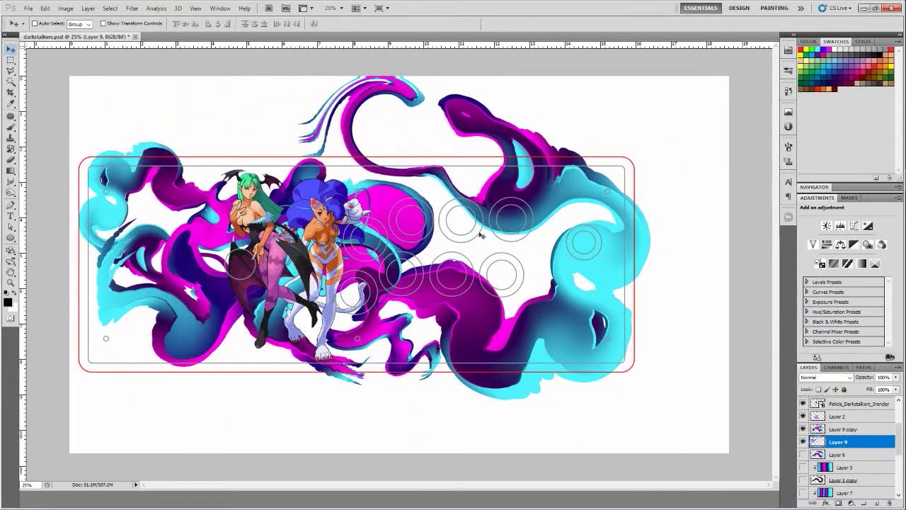
Step: Duplicate the shrunken Layer 9 swirl, stack the duplicate above Layer 9 copy, and place it over the button circles
{"action": "key", "text": "ctrl+j"}
{"action": "left_click_drag", "start_coordinate": [846, 442], "coordinate": [839, 422]}
{"action": "left_click_drag", "start_coordinate": [276, 219], "coordinate": [531, 234]}
Step: Skew, squash and rotate the Layer 9 copy 2 swirl to about -98° over the button circles
{"action": "key", "text": "ctrl+t"}
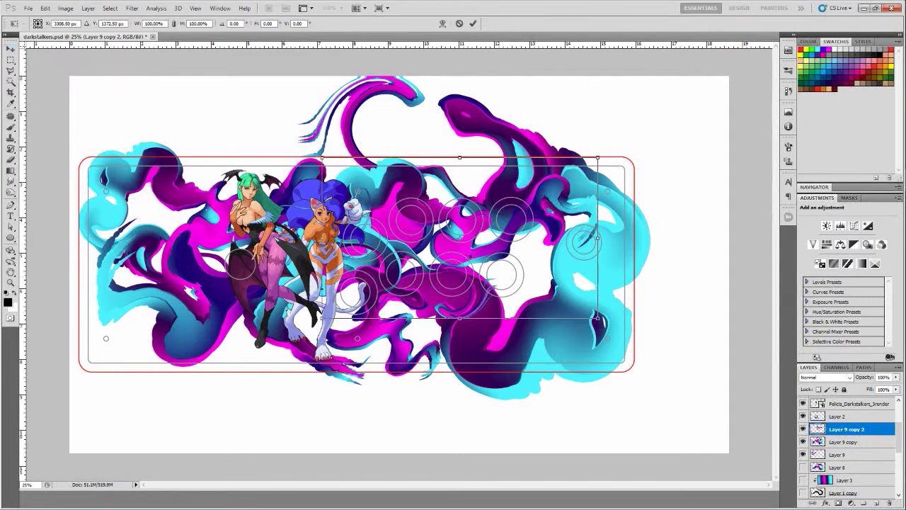
{"action": "left_click_drag", "start_coordinate": [597, 157], "coordinate": [487, 204]}
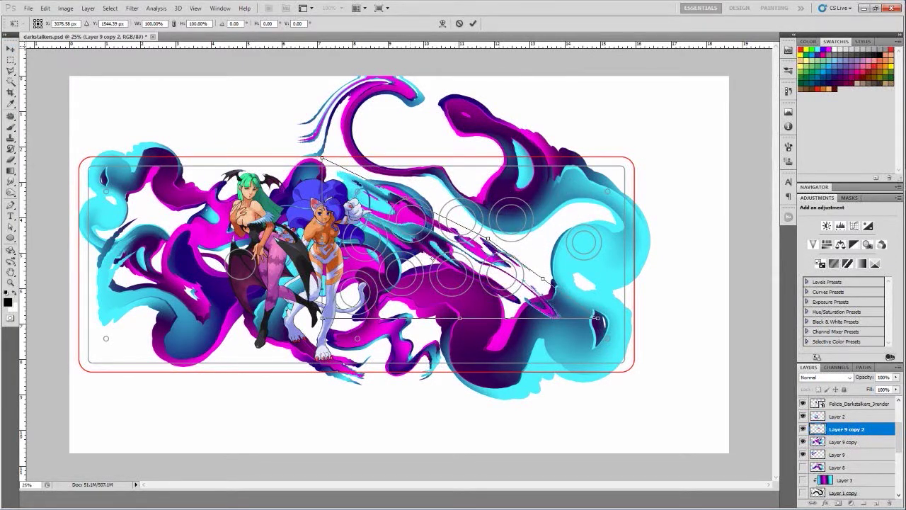
{"action": "left_click_drag", "start_coordinate": [322, 318], "coordinate": [362, 314]}
{"action": "left_click_drag", "start_coordinate": [487, 204], "coordinate": [470, 196]}
{"action": "left_click_drag", "start_coordinate": [322, 158], "coordinate": [366, 198]}
{"action": "left_click_drag", "start_coordinate": [537, 199], "coordinate": [375, 176]}
{"action": "left_click_drag", "start_coordinate": [460, 283], "coordinate": [470, 251]}
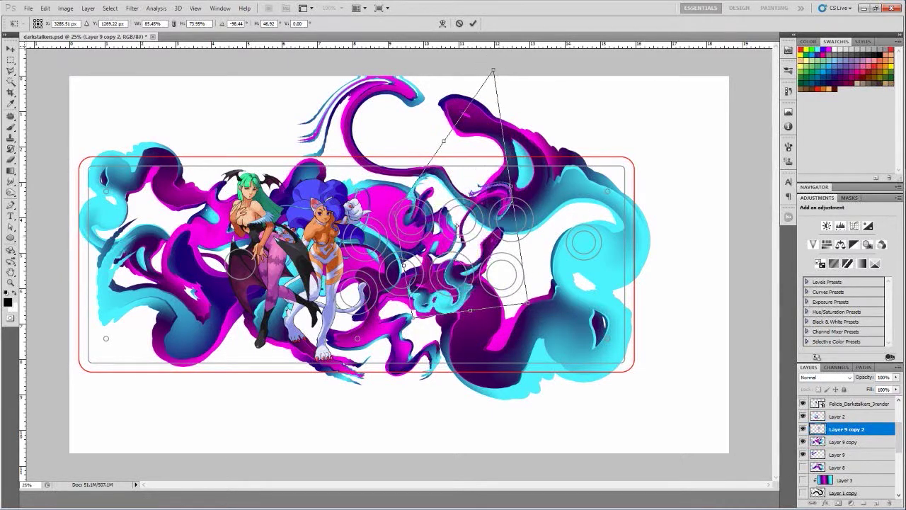
Step: Enlarge Layer 9 copy 2 to about 93% by 85%, rotate it to about -159°, and move it over the lower button circles
{"action": "left_click_drag", "start_coordinate": [414, 317], "coordinate": [425, 346]}
{"action": "left_click_drag", "start_coordinate": [529, 301], "coordinate": [566, 312]}
{"action": "left_click_drag", "start_coordinate": [524, 262], "coordinate": [557, 255]}
{"action": "left_click_drag", "start_coordinate": [601, 230], "coordinate": [539, 179]}
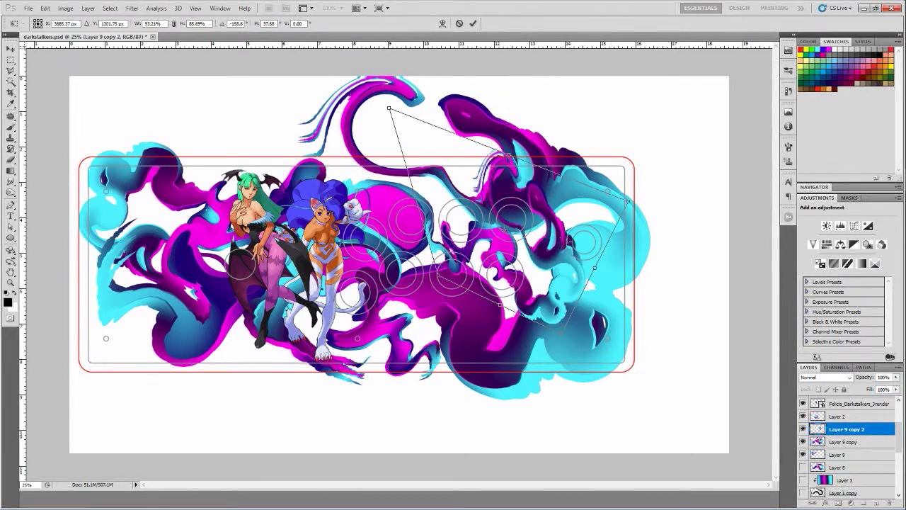
{"action": "key", "text": "Return"}
{"action": "left_click_drag", "start_coordinate": [573, 253], "coordinate": [507, 272]}
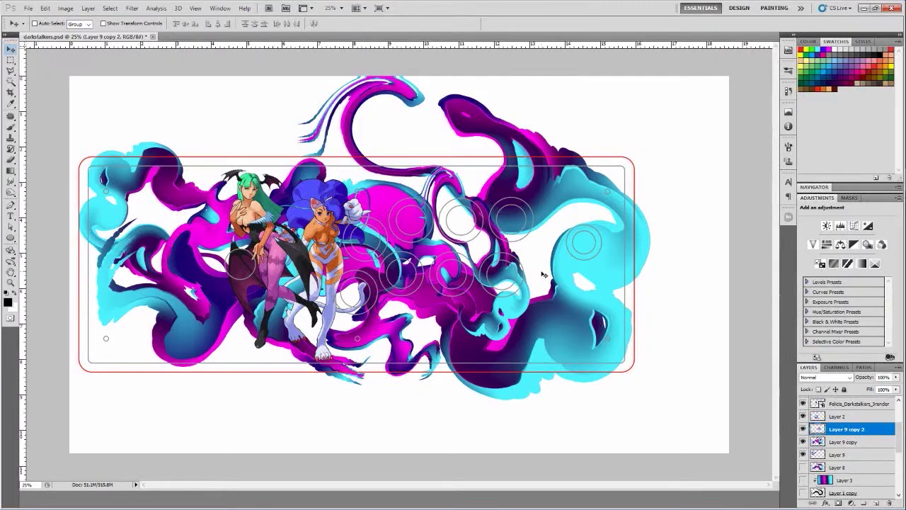
Step: Inspect the blended ribbon artwork up close around the button circles and the characters' legs
{"action": "scroll", "coordinate": [542, 274], "scroll_direction": "up", "scroll_amount": 3}
{"action": "key", "text": "ctrl+plus"}
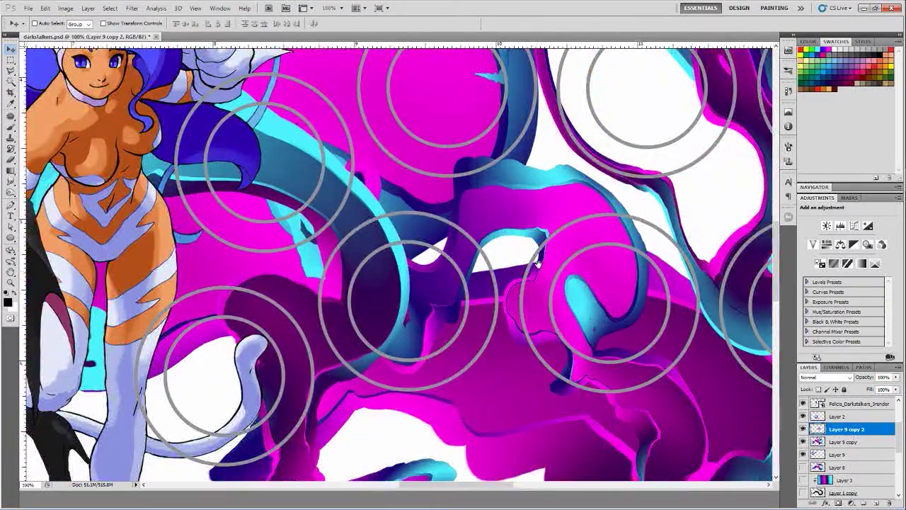
{"action": "left_click_drag", "start_coordinate": [541, 271], "coordinate": [542, 326]}
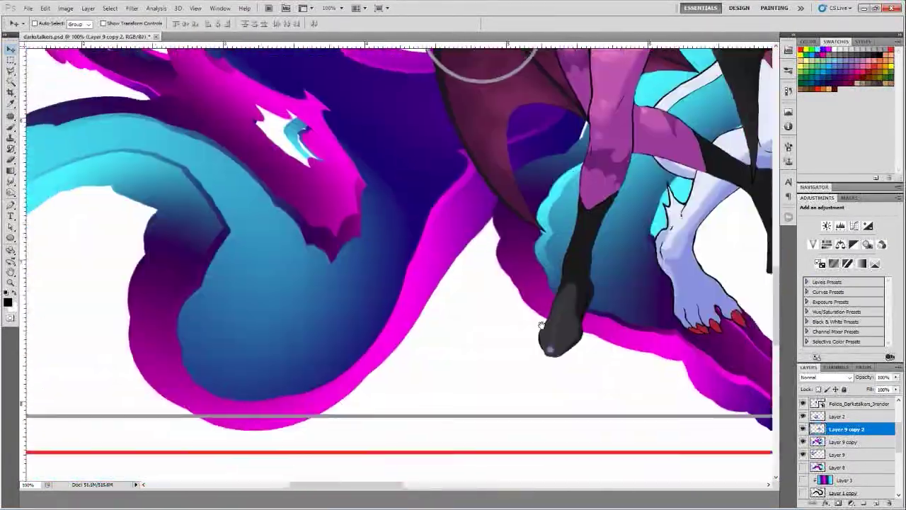
{"action": "key", "text": "ctrl+minus"}
{"action": "key", "text": "ctrl+minus"}
{"action": "key", "text": "ctrl+minus"}
{"action": "left_click_drag", "start_coordinate": [632, 259], "coordinate": [541, 369]}
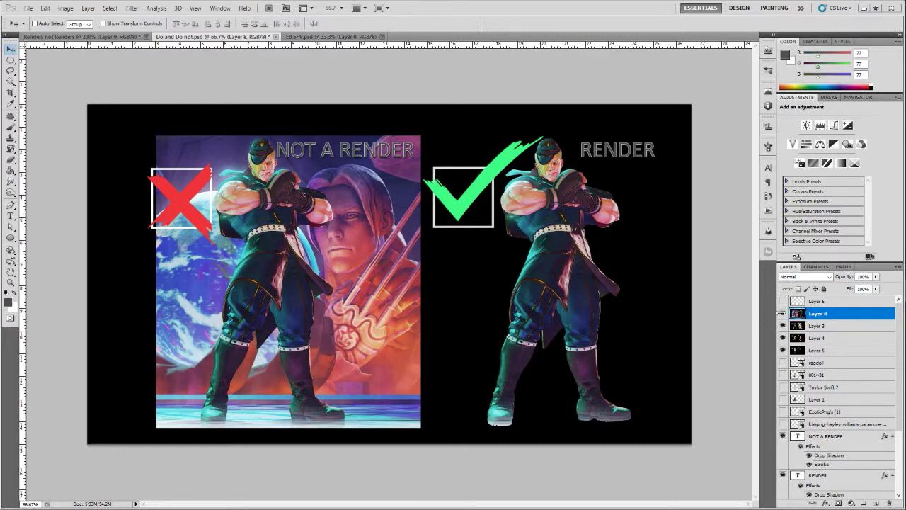
Step: Hide Layer 8 in the render comparison and examine the cutout edges of the spiky-haired character up close
{"action": "left_click", "coordinate": [782, 313]}
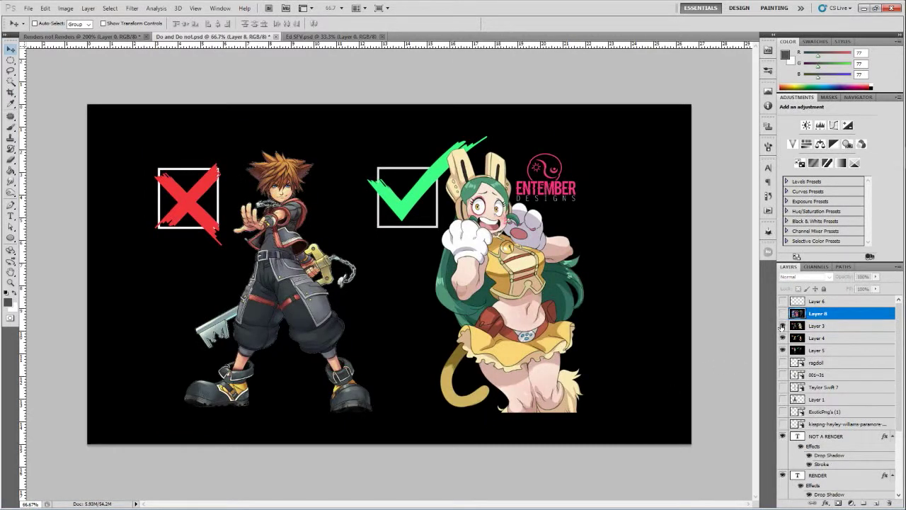
{"action": "left_click", "coordinate": [782, 326]}
{"action": "key", "text": "ctrl+plus"}
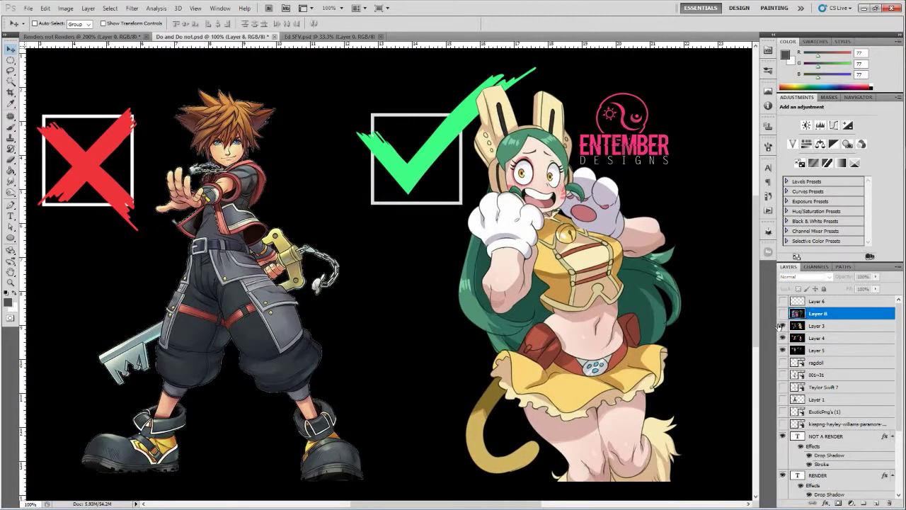
{"action": "key", "text": "ctrl+plus"}
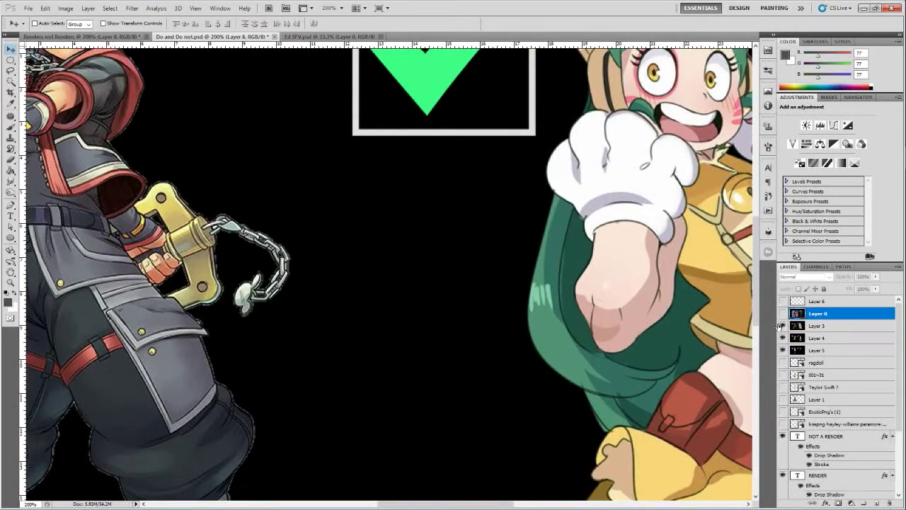
{"action": "left_click_drag", "start_coordinate": [300, 206], "coordinate": [524, 414]}
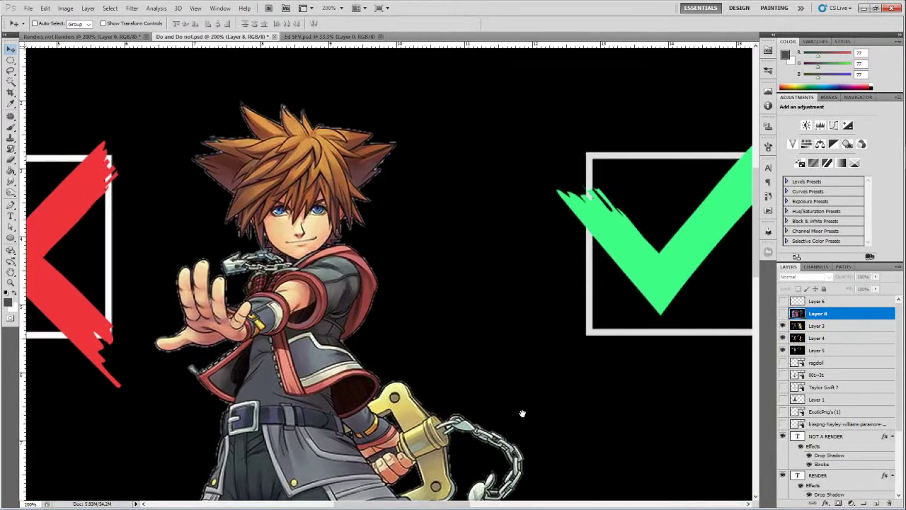
{"action": "left_click_drag", "start_coordinate": [573, 377], "coordinate": [44, 321]}
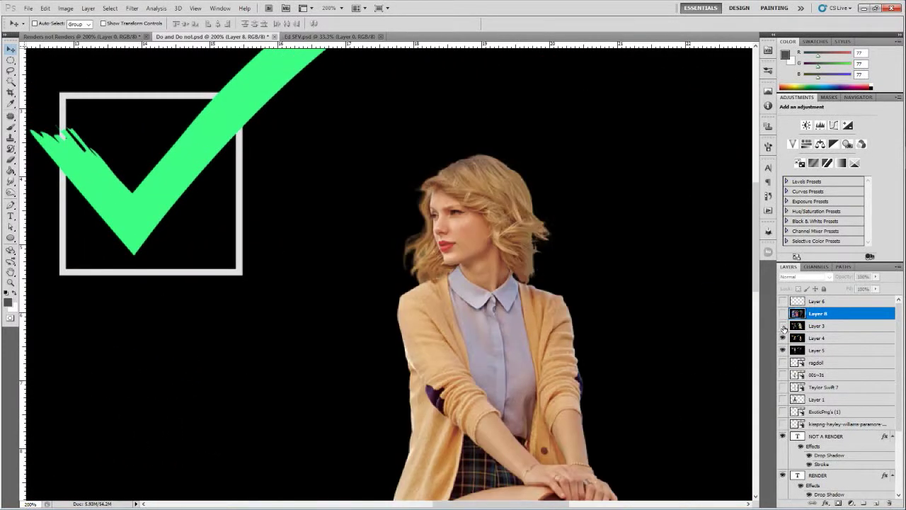
Step: Hide Layer 3 and examine the cutout edges of the singer seated on the amplifier
{"action": "left_click", "coordinate": [782, 326]}
{"action": "left_click_drag", "start_coordinate": [562, 340], "coordinate": [522, 181]}
{"action": "left_click_drag", "start_coordinate": [510, 316], "coordinate": [658, 410]}
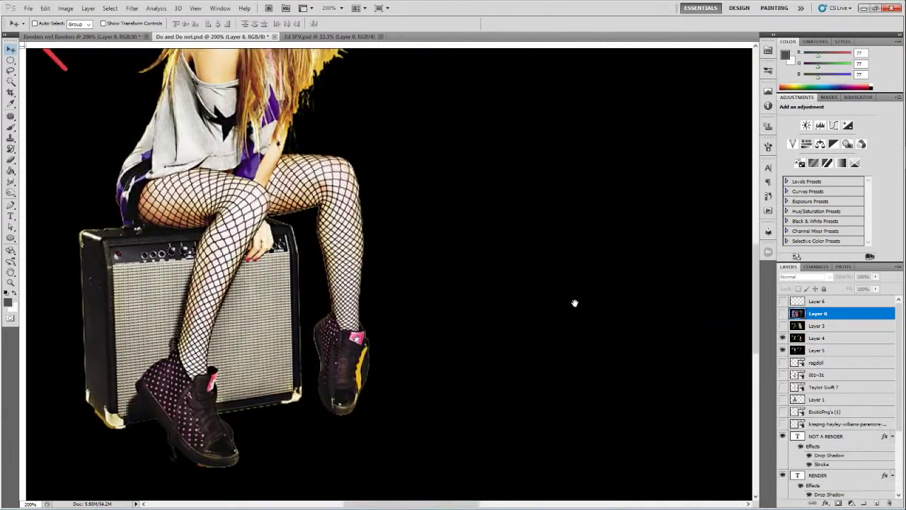
{"action": "left_click_drag", "start_coordinate": [507, 265], "coordinate": [591, 403]}
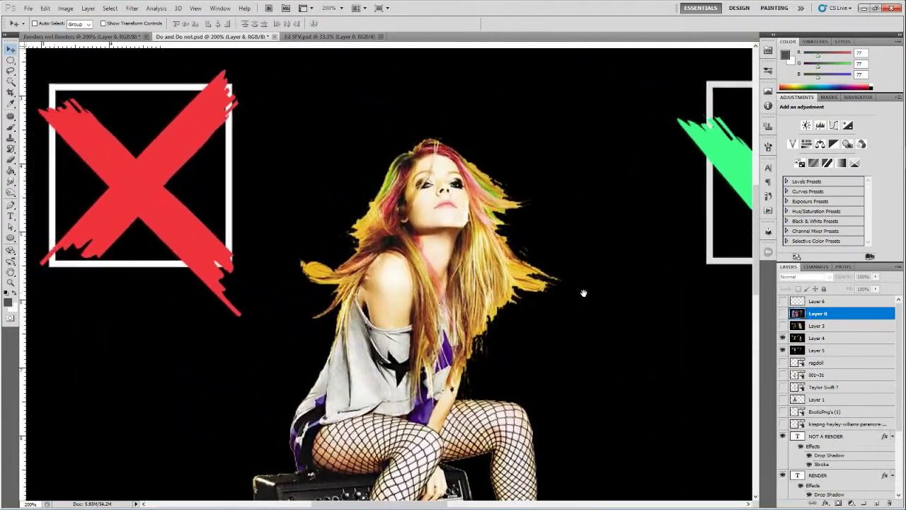
Step: Hide Layer 4 and compare the cutout of the woman in the green outfit with the approved render beside it
{"action": "left_click", "coordinate": [782, 338]}
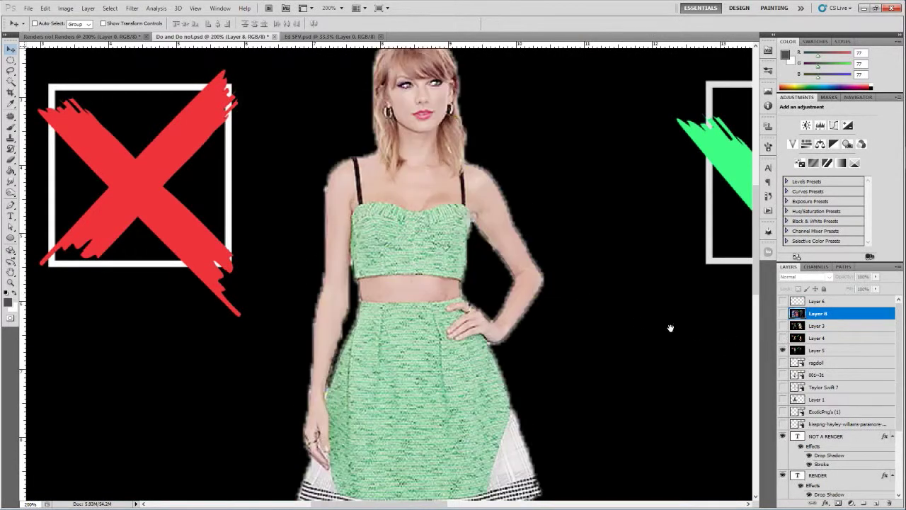
{"action": "mouse_move", "coordinate": [670, 328]}
{"action": "left_mouse_down"}
{"action": "mouse_move", "coordinate": [615, 323]}
{"action": "mouse_move", "coordinate": [518, 376]}
{"action": "mouse_move", "coordinate": [415, 384]}
{"action": "left_mouse_up"}
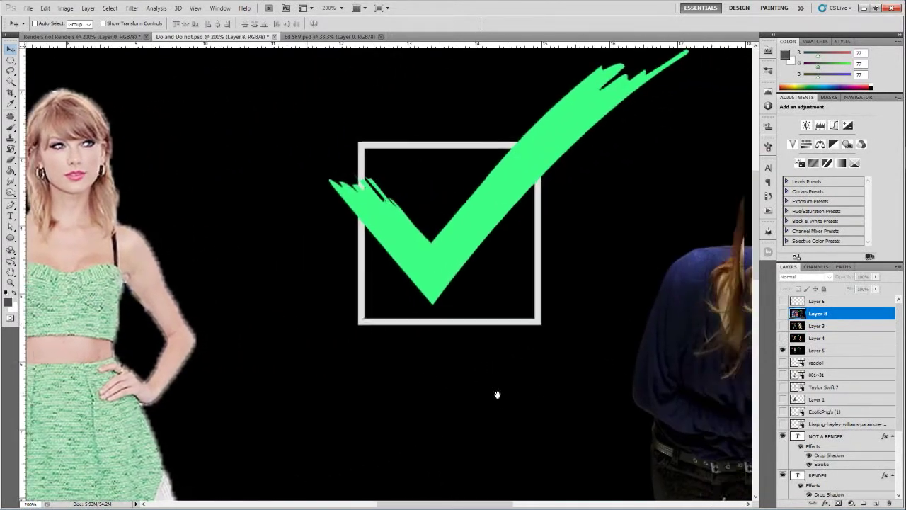
{"action": "left_click_drag", "start_coordinate": [496, 395], "coordinate": [388, 396]}
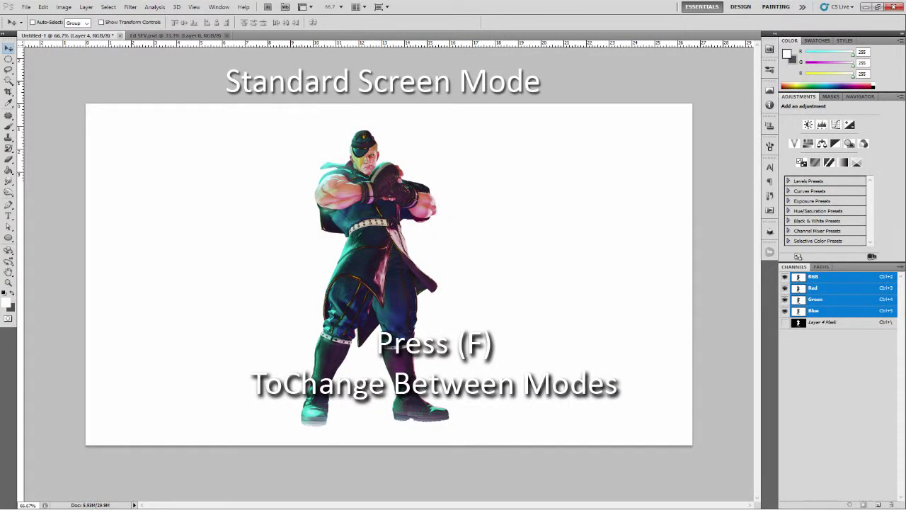
Step: Cycle the screen mode from Standard through Full Screen with Menu Bar to the following mode
{"action": "key", "text": "f"}
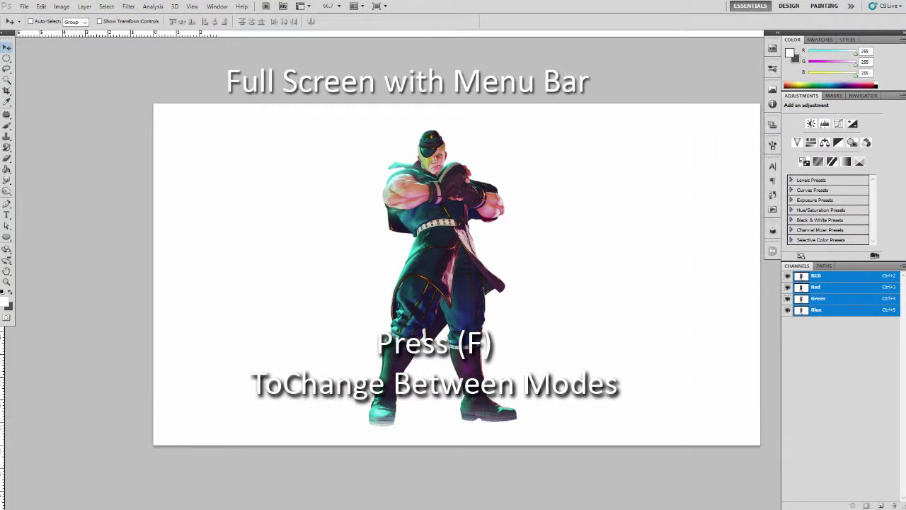
{"action": "key", "text": "f"}
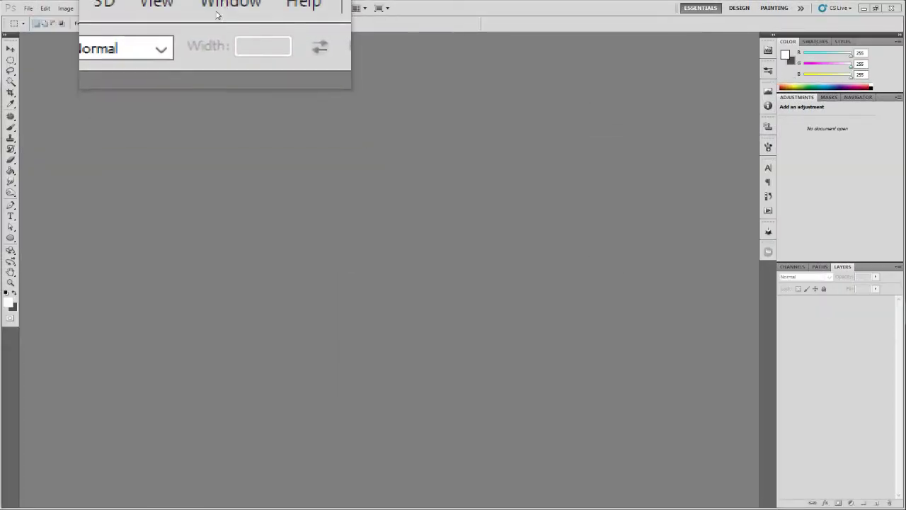
Step: Hide the Tools panel and show it again
{"action": "left_click", "coordinate": [220, 8]}
{"action": "left_click", "coordinate": [223, 282]}
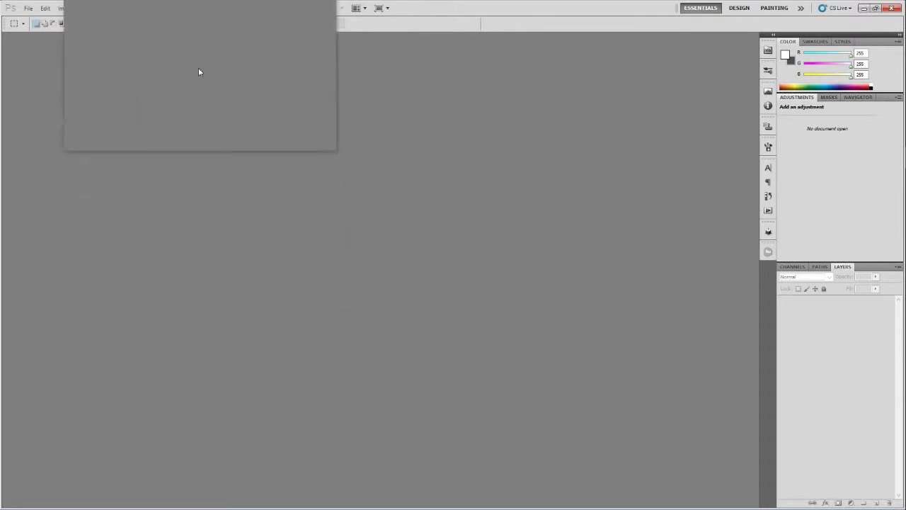
{"action": "left_click", "coordinate": [220, 8]}
{"action": "left_click", "coordinate": [222, 282]}
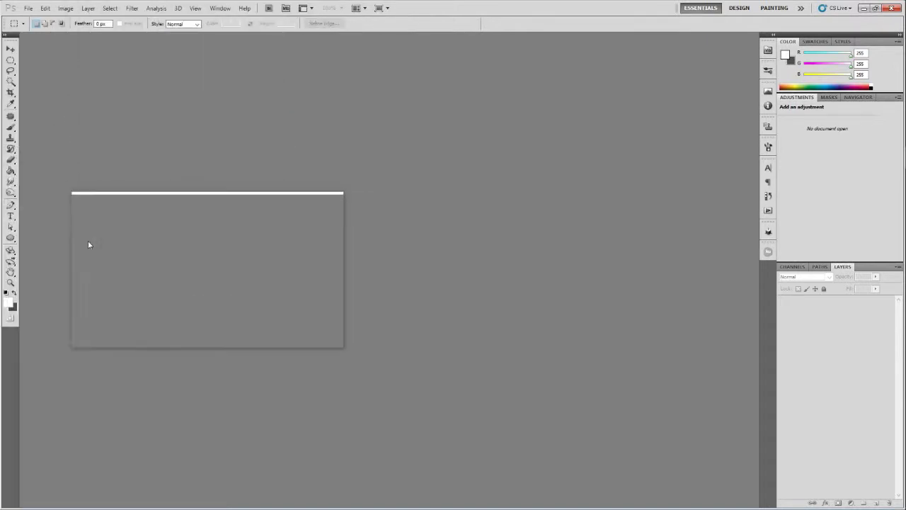
Step: Reveal the tools grouped with the Pen tool and dismiss the list
{"action": "left_click", "coordinate": [10, 208]}
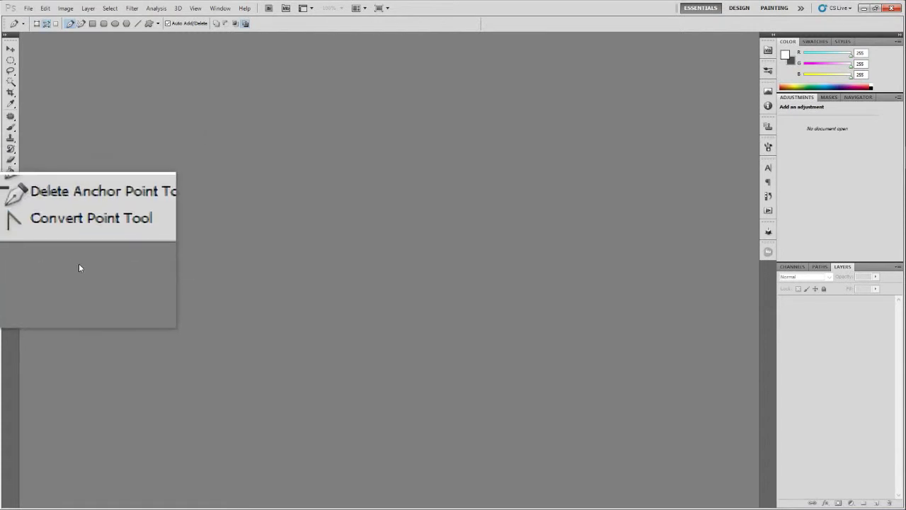
{"action": "left_click", "coordinate": [173, 318]}
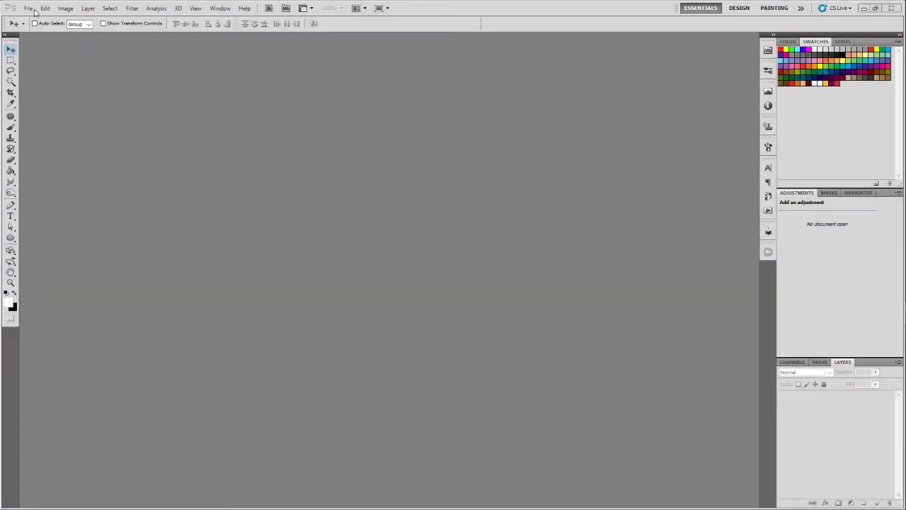
Step: Open the Maka Albarn render PNG from the Rendered folder
{"action": "left_click", "coordinate": [29, 8]}
{"action": "left_click", "coordinate": [43, 32]}
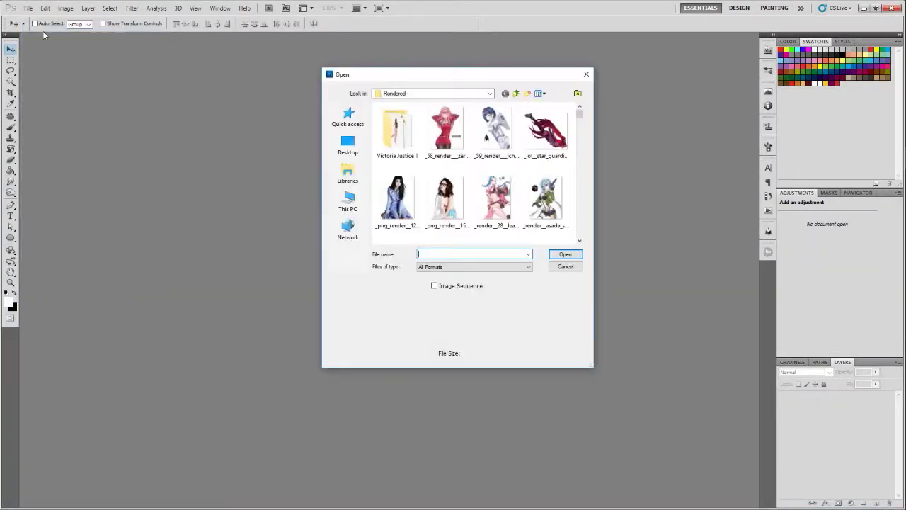
{"action": "scroll", "coordinate": [474, 177], "scroll_direction": "down", "scroll_amount": 2}
{"action": "left_click", "coordinate": [446, 173]}
{"action": "left_click", "coordinate": [564, 254]}
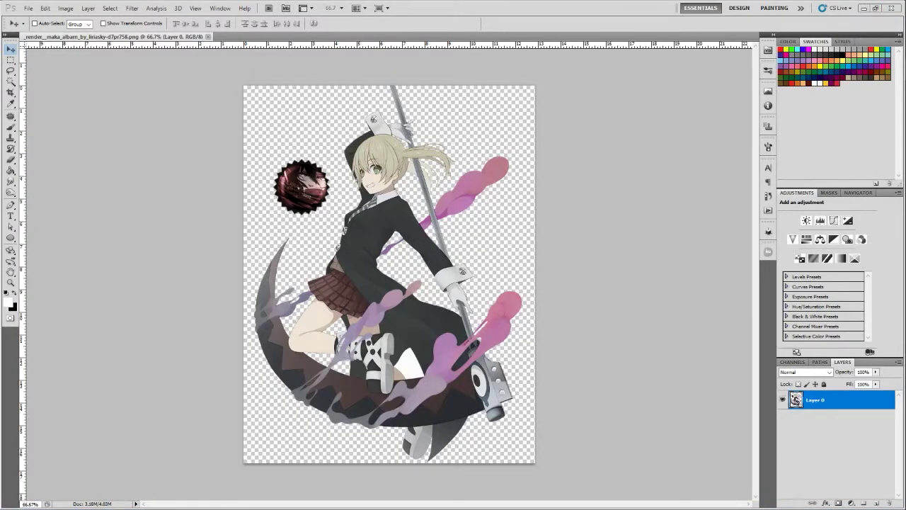
Step: Extend the canvas into a wide format on both sides of the render with the Crop tool, and shift the character slightly left
{"action": "left_click", "coordinate": [10, 93]}
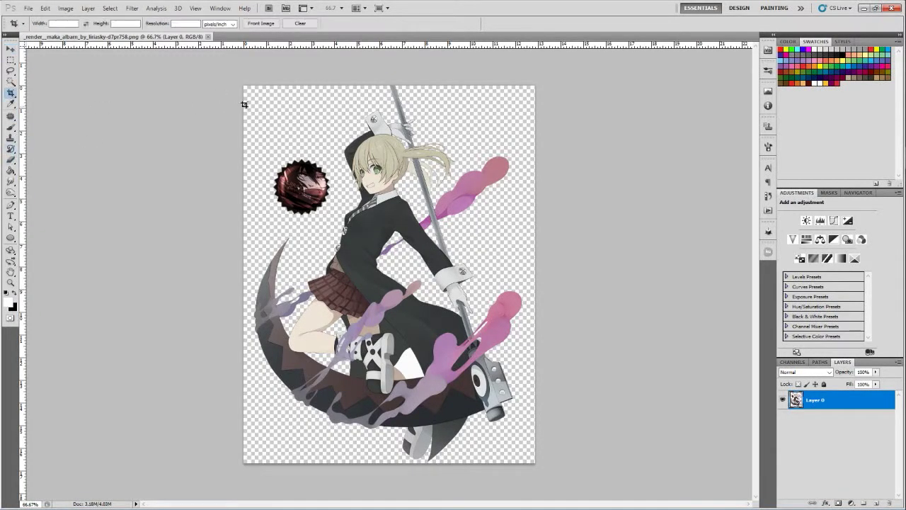
{"action": "mouse_move", "coordinate": [240, 84]}
{"action": "left_mouse_down"}
{"action": "mouse_move", "coordinate": [655, 445]}
{"action": "mouse_move", "coordinate": [664, 441]}
{"action": "left_mouse_up"}
{"action": "left_click_drag", "start_coordinate": [537, 275], "coordinate": [743, 276]}
{"action": "left_click_drag", "start_coordinate": [240, 276], "coordinate": [55, 259]}
{"action": "key", "text": "ctrl+minus"}
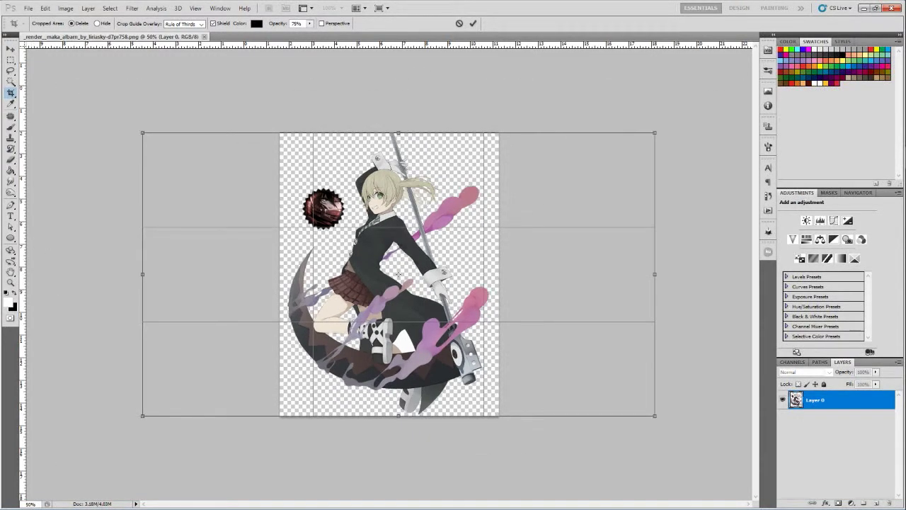
{"action": "left_click_drag", "start_coordinate": [291, 283], "coordinate": [241, 285]}
{"action": "double_click", "coordinate": [467, 287]}
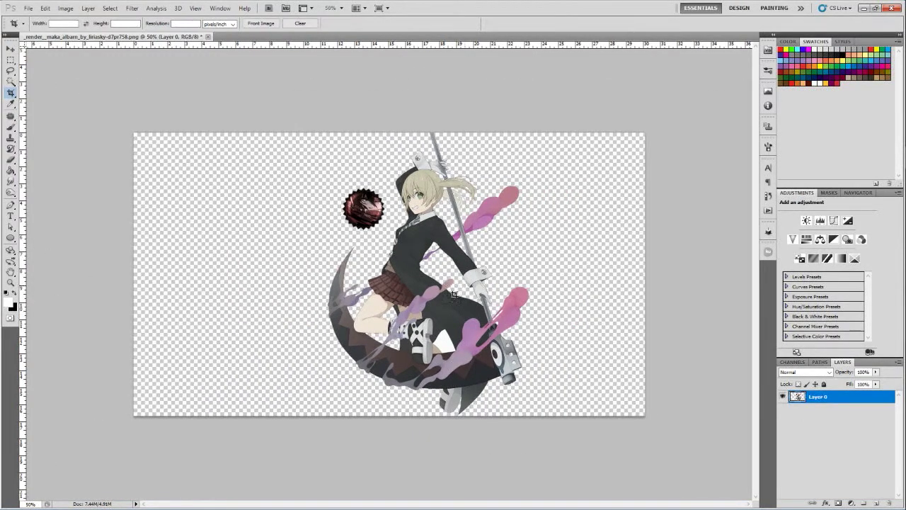
{"action": "left_click", "coordinate": [10, 49]}
{"action": "left_click_drag", "start_coordinate": [356, 230], "coordinate": [340, 230]}
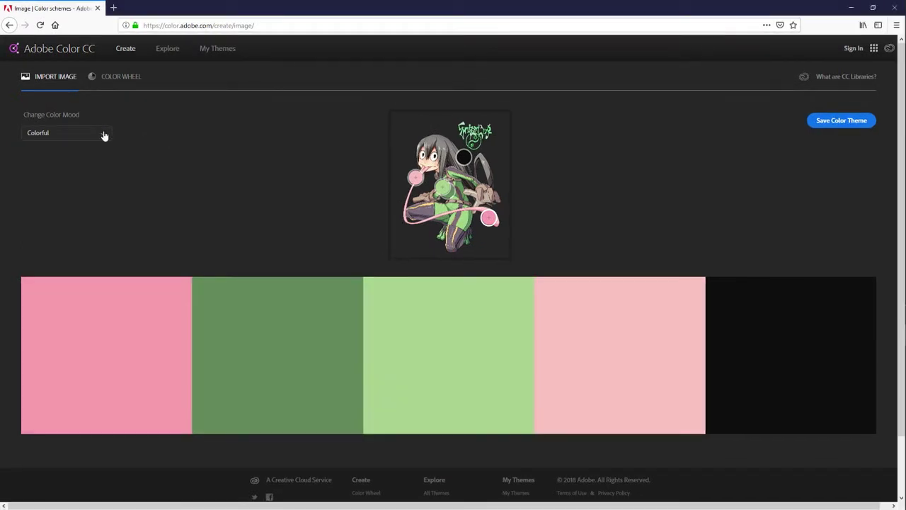
Step: Cycle the imported image's color mood through Bright, Muted, Deep and Dark to compare the extracted palettes
{"action": "left_click", "coordinate": [101, 134]}
{"action": "left_click", "coordinate": [82, 164]}
{"action": "left_click", "coordinate": [80, 134]}
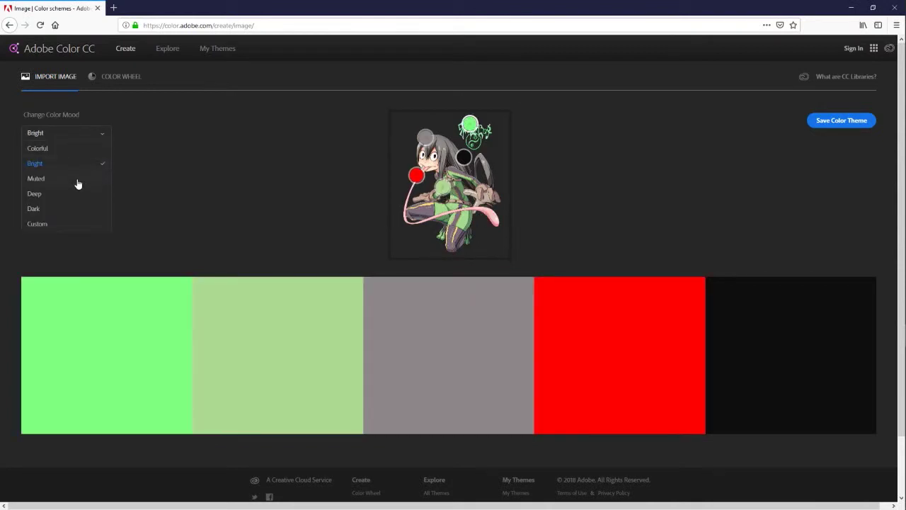
{"action": "left_click", "coordinate": [76, 180]}
{"action": "left_click", "coordinate": [84, 136]}
{"action": "left_click", "coordinate": [79, 194]}
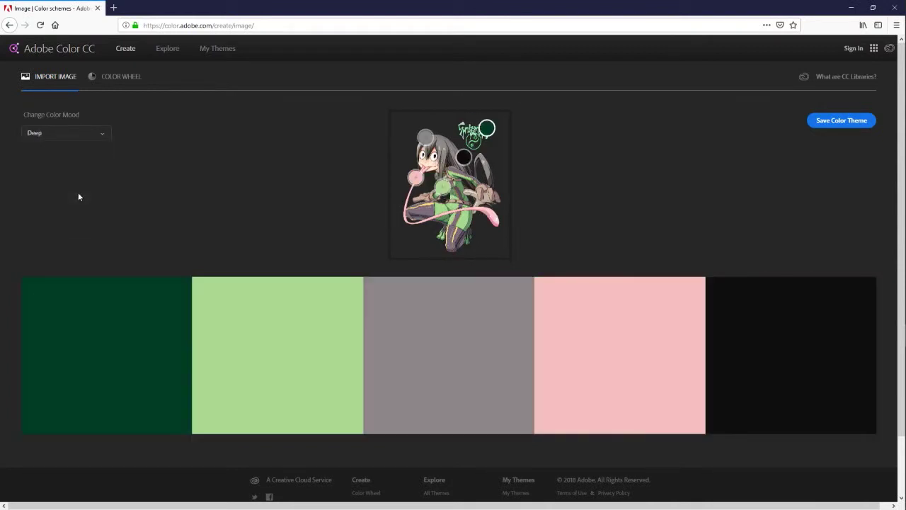
{"action": "left_click", "coordinate": [94, 134]}
{"action": "left_click", "coordinate": [80, 212]}
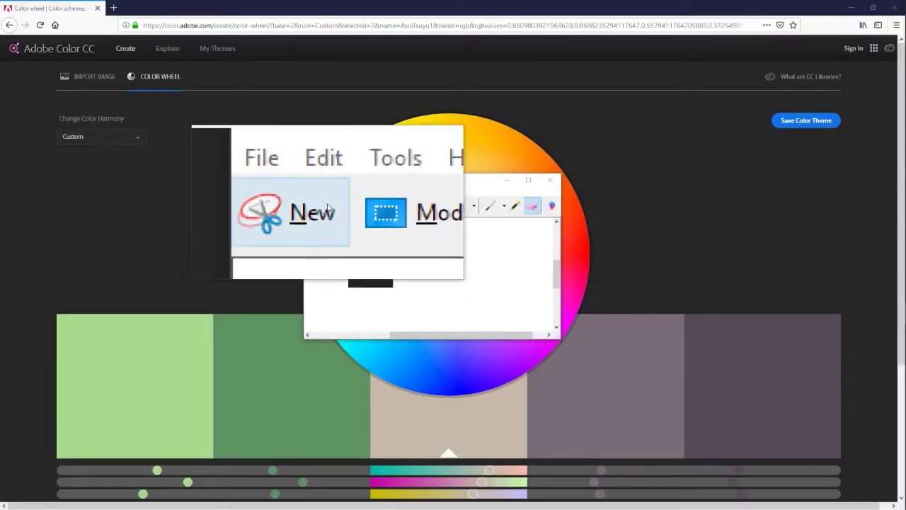
Step: Capture the five-color palette strip with the Snipping Tool and start a new document for it in Photoshop
{"action": "left_click", "coordinate": [326, 209]}
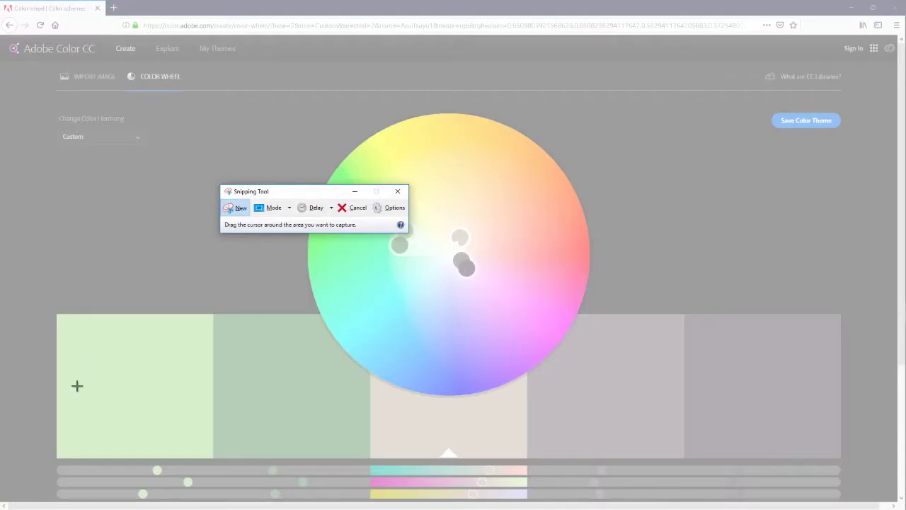
{"action": "left_click_drag", "start_coordinate": [73, 390], "coordinate": [567, 421]}
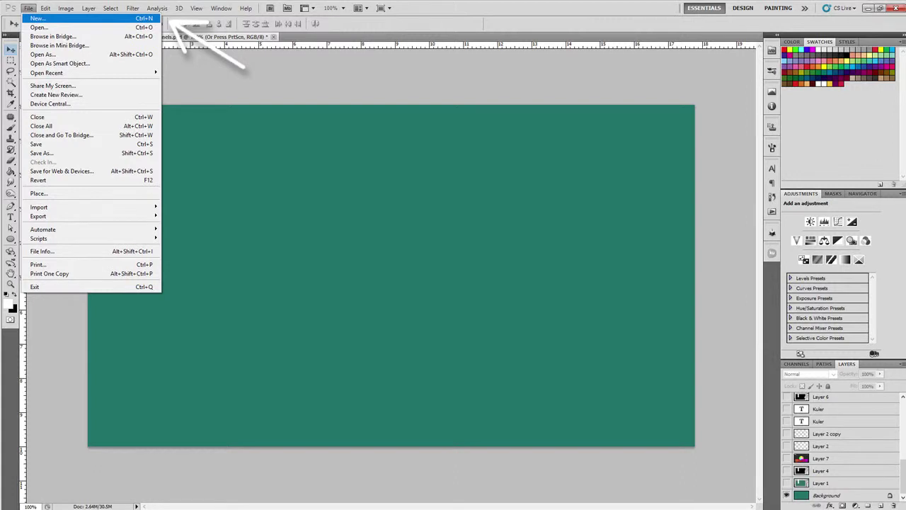
{"action": "left_click", "coordinate": [37, 18]}
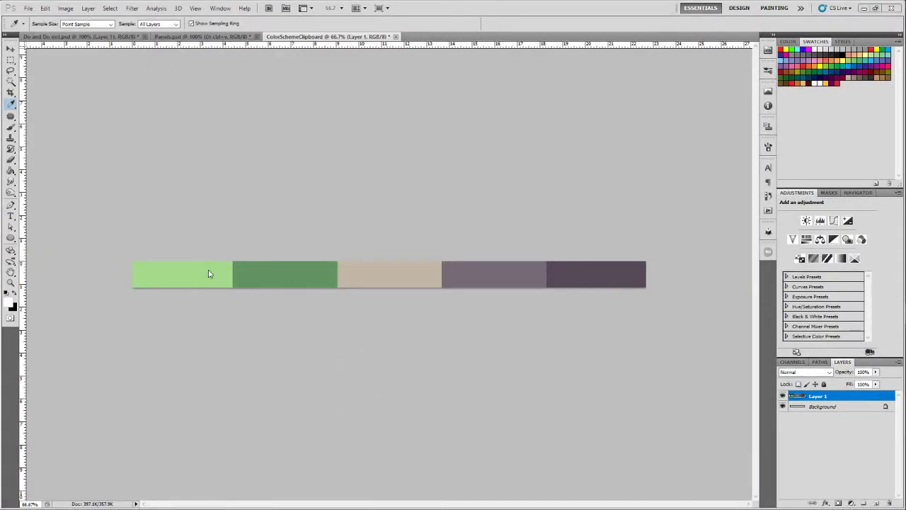
Step: Sample each of the five palette strip colors with the Eyedropper, from the light green to the dark purple
{"action": "left_click", "coordinate": [203, 266]}
{"action": "left_click", "coordinate": [298, 268]}
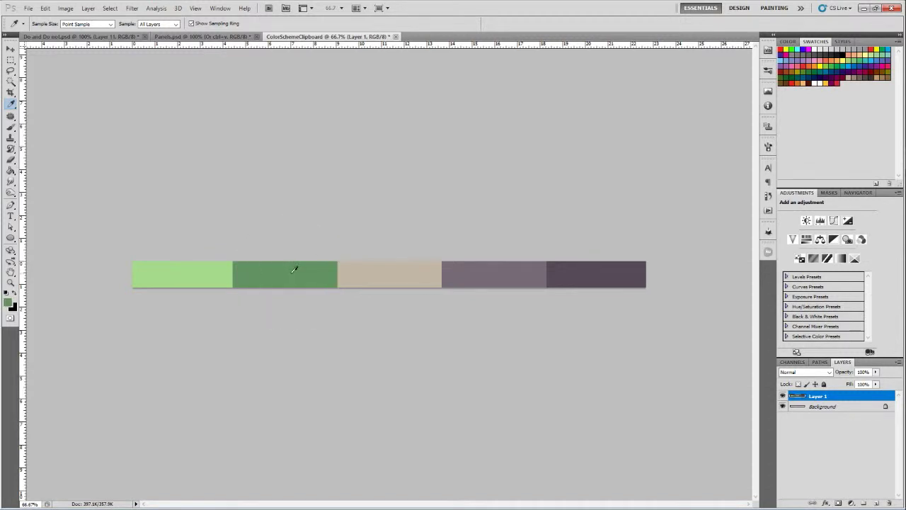
{"action": "left_click", "coordinate": [370, 272]}
{"action": "left_click", "coordinate": [488, 270]}
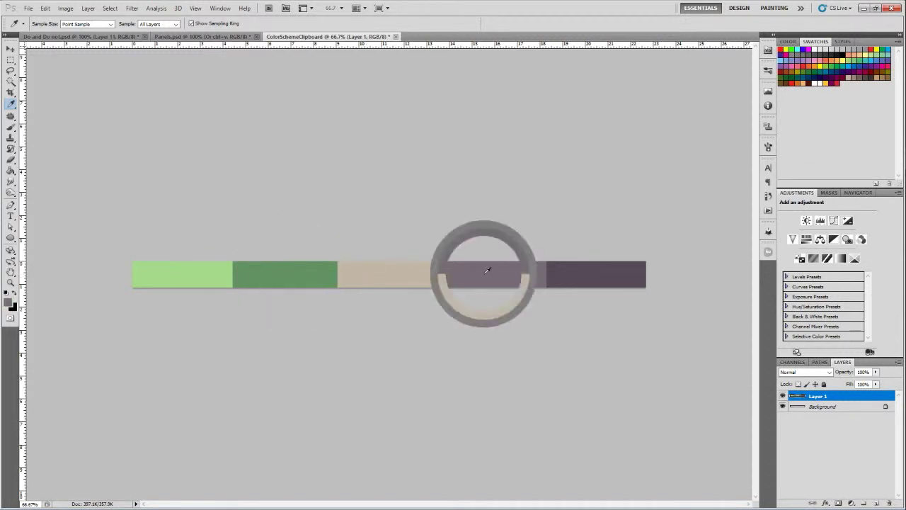
{"action": "left_click", "coordinate": [598, 266]}
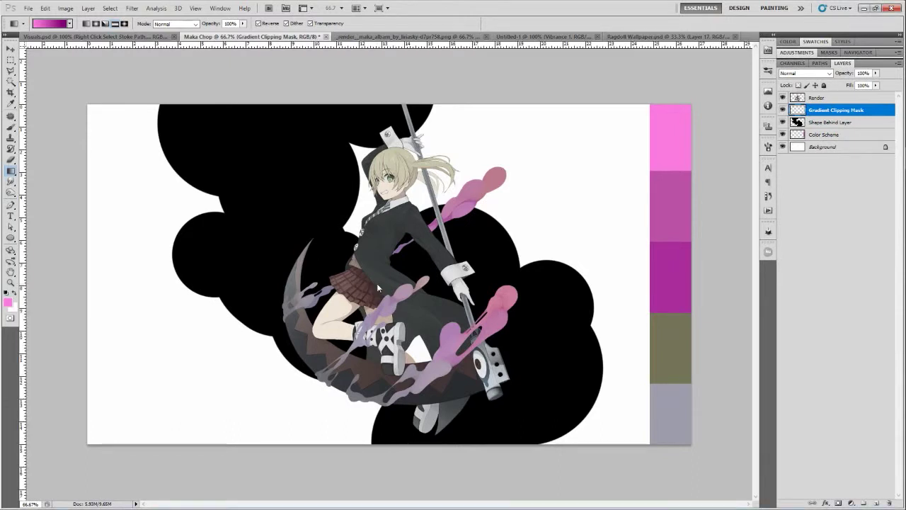
Step: Draw a diagonal pink-and-purple reflected gradient on the Gradient Clipping Mask layer, and redraw it over a longer distance
{"action": "left_click_drag", "start_coordinate": [377, 280], "coordinate": [300, 203]}
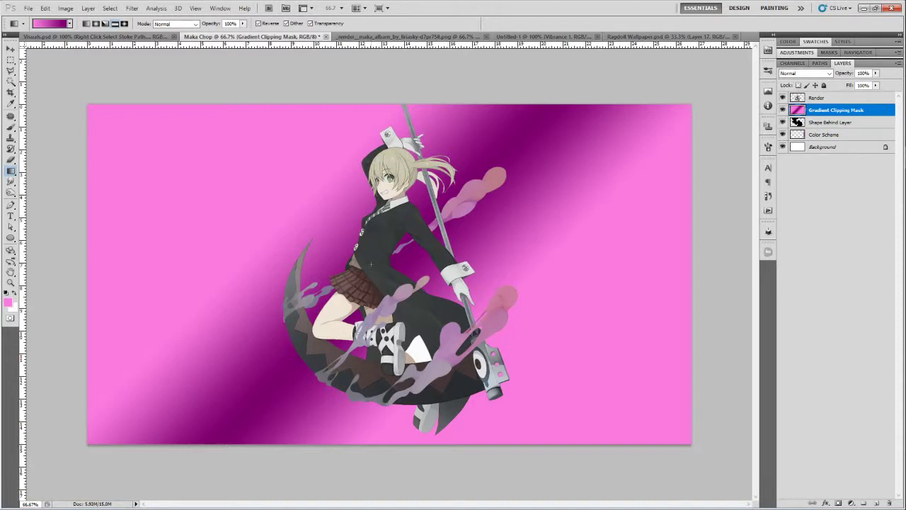
{"action": "left_click_drag", "start_coordinate": [376, 267], "coordinate": [238, 132]}
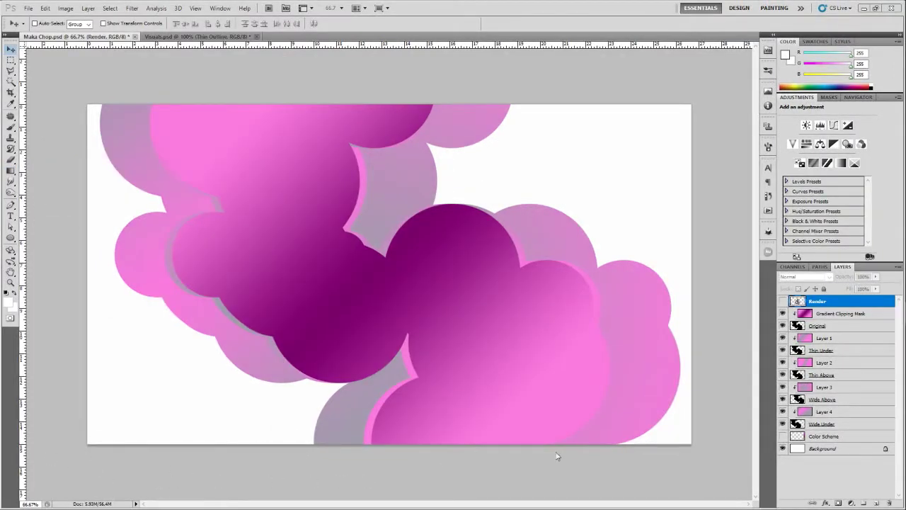
Step: Select the layers from Wide Under up to Gradient Clipping Mask for copying, and open the Liquify filter on their merged copy
{"action": "left_click", "coordinate": [817, 424]}
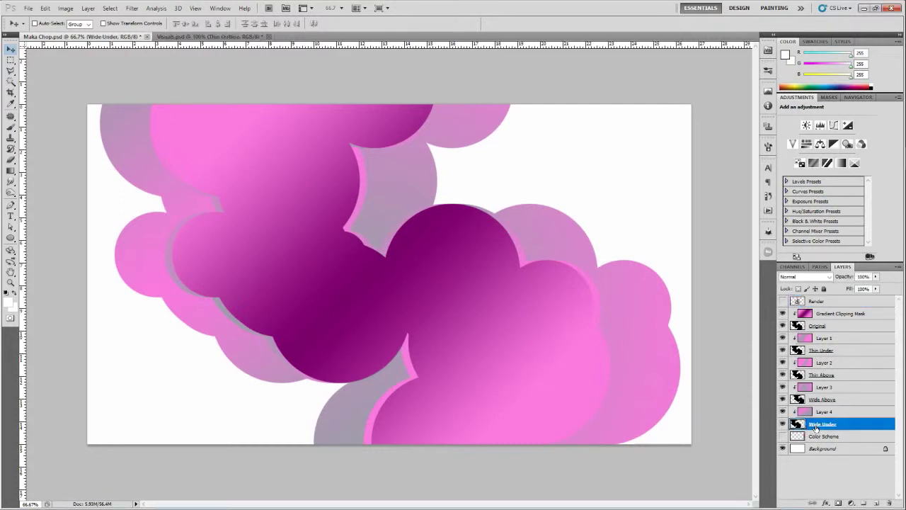
{"action": "left_click", "coordinate": [829, 316], "text": "shift"}
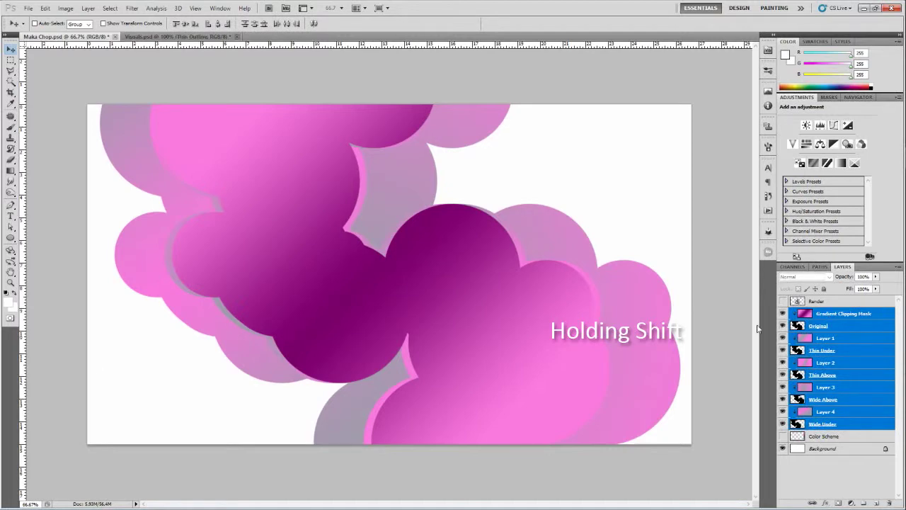
{"action": "left_click", "coordinate": [88, 8]}
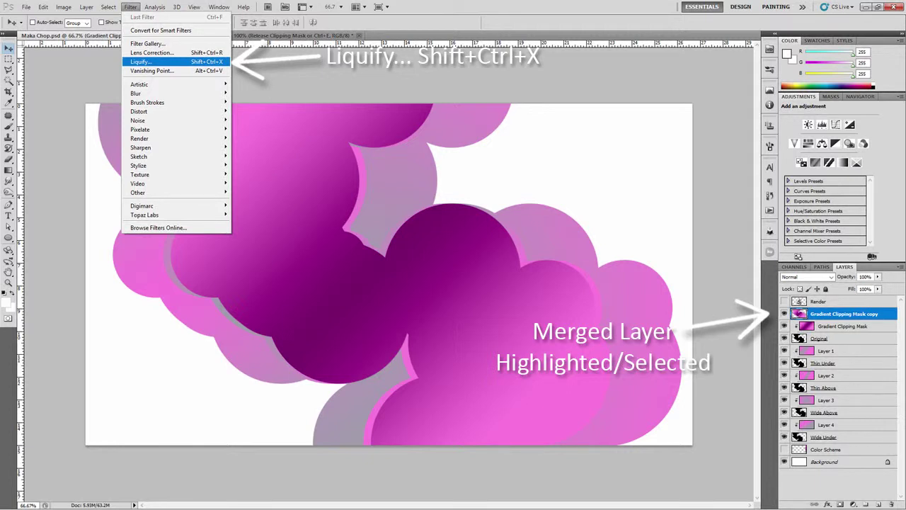
{"action": "left_click", "coordinate": [141, 62]}
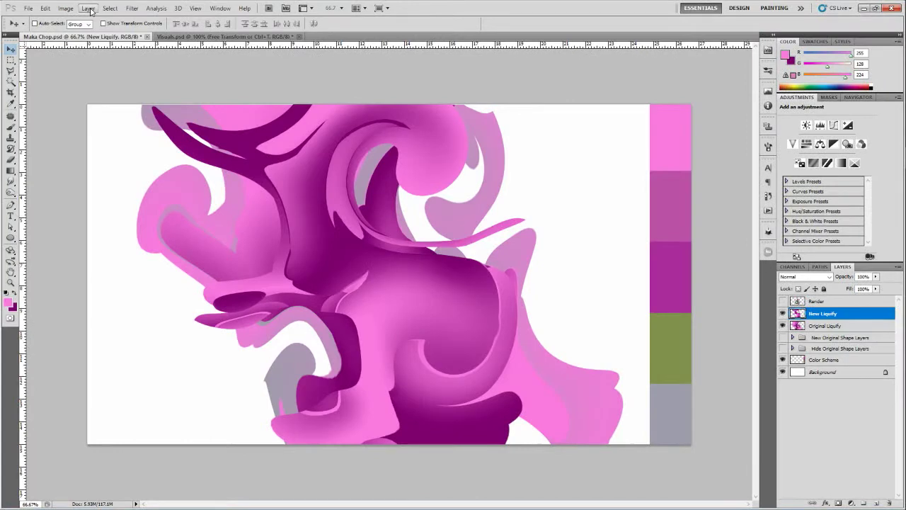
Step: Free-transform the New Liquify layer: scale it to about 95% by 96%, rotate it about 80°, and distort its two upper corners inward
{"action": "left_click", "coordinate": [90, 10]}
{"action": "mouse_move", "coordinate": [44, 9]}
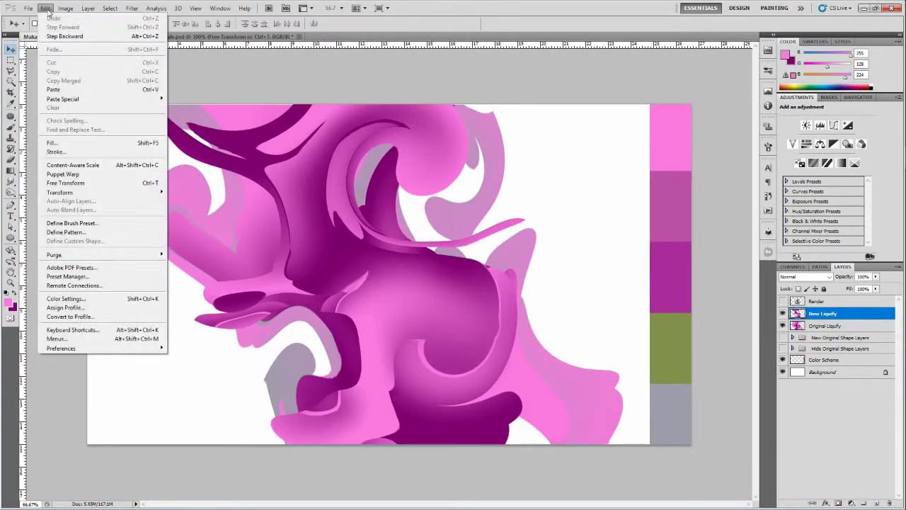
{"action": "left_click", "coordinate": [68, 183]}
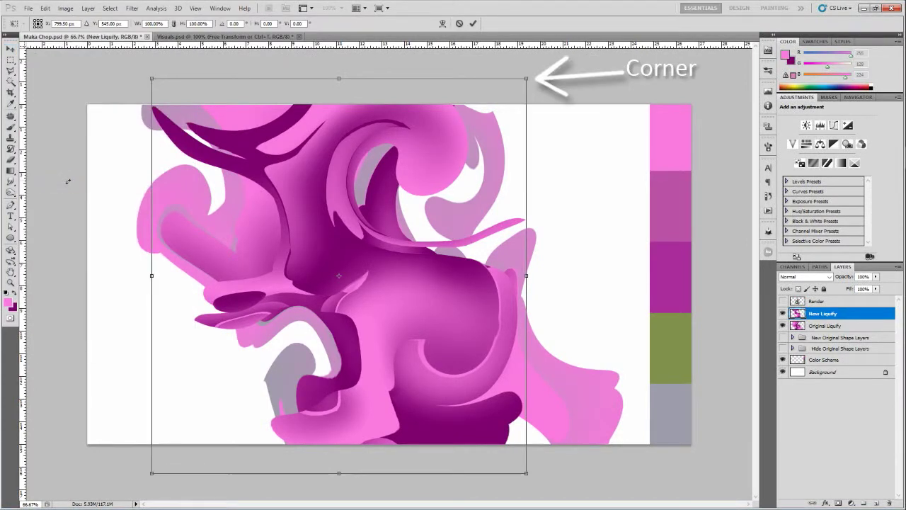
{"action": "left_click_drag", "start_coordinate": [526, 79], "coordinate": [588, 233]}
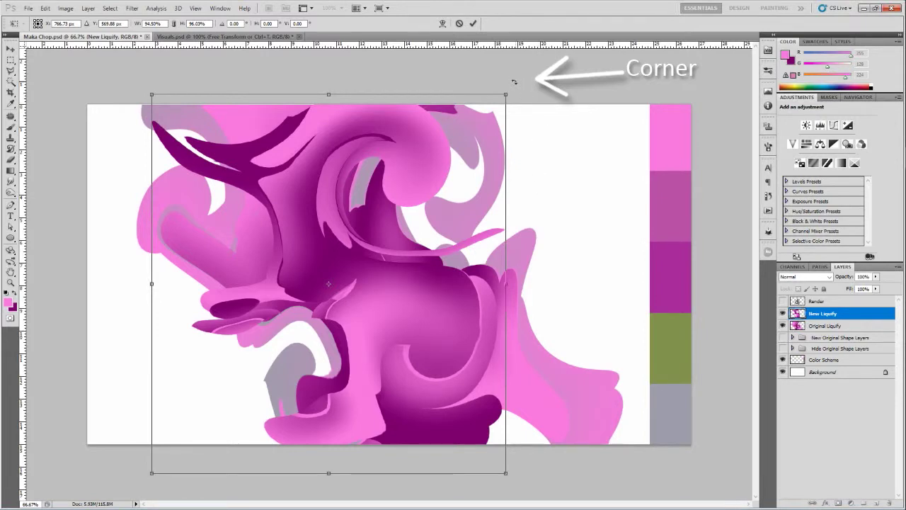
{"action": "left_click_drag", "start_coordinate": [516, 83], "coordinate": [410, 320]}
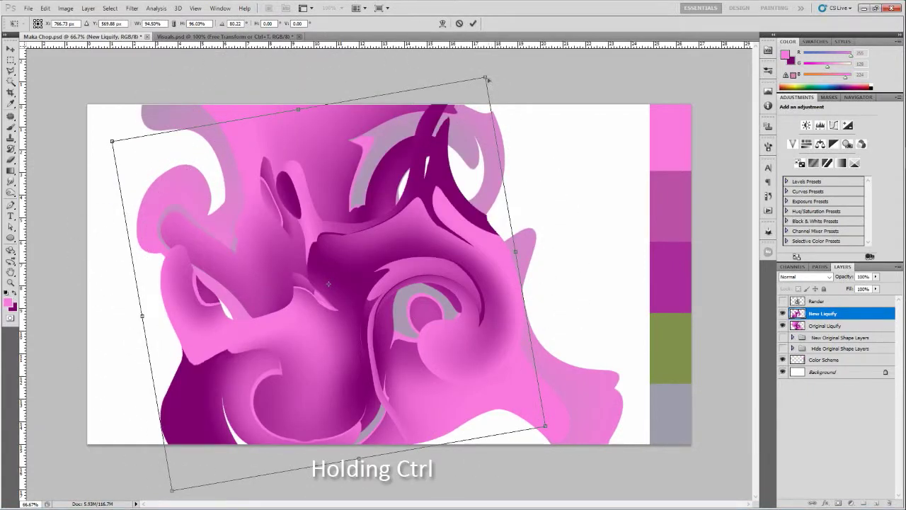
{"action": "left_click_drag", "start_coordinate": [485, 77], "coordinate": [489, 257]}
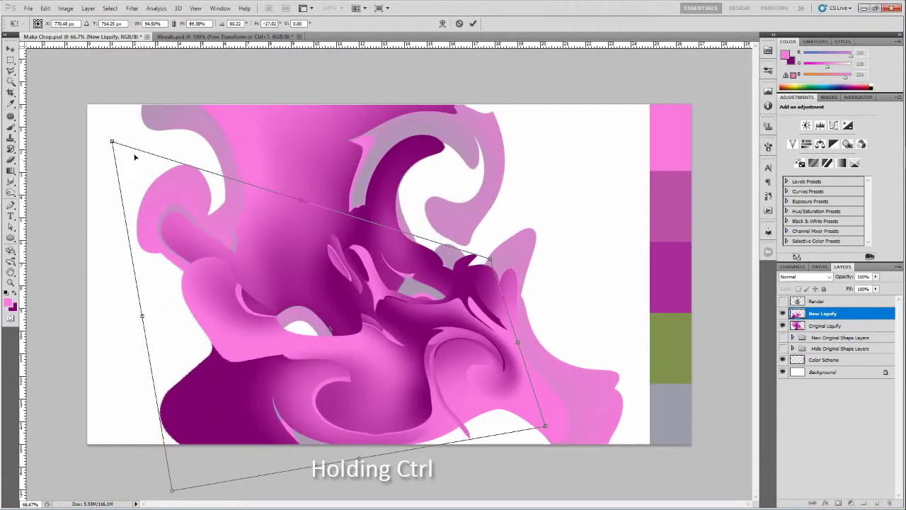
{"action": "left_click_drag", "start_coordinate": [113, 143], "coordinate": [273, 259]}
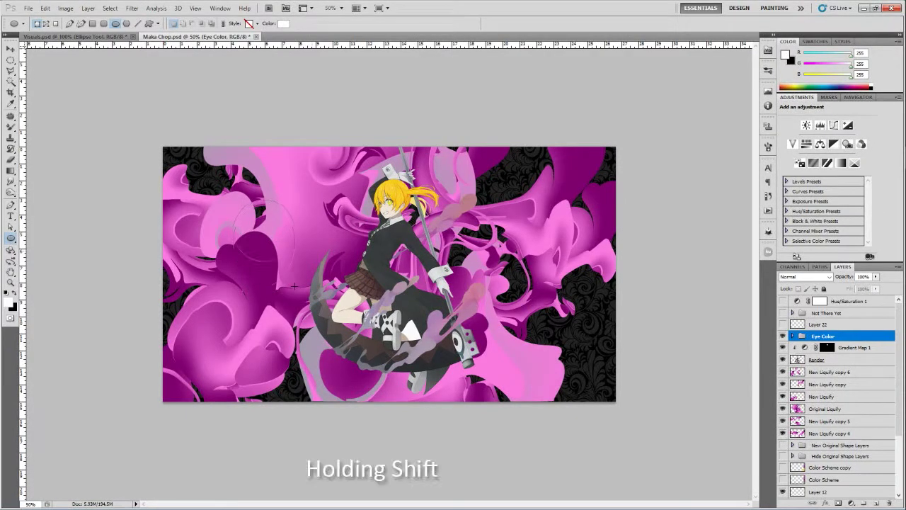
Step: Draw a white circle beside the character and fill it with a yellow-orange radial gradient on the clipped New Gradient Layer
{"action": "left_click_drag", "start_coordinate": [294, 286], "coordinate": [340, 376]}
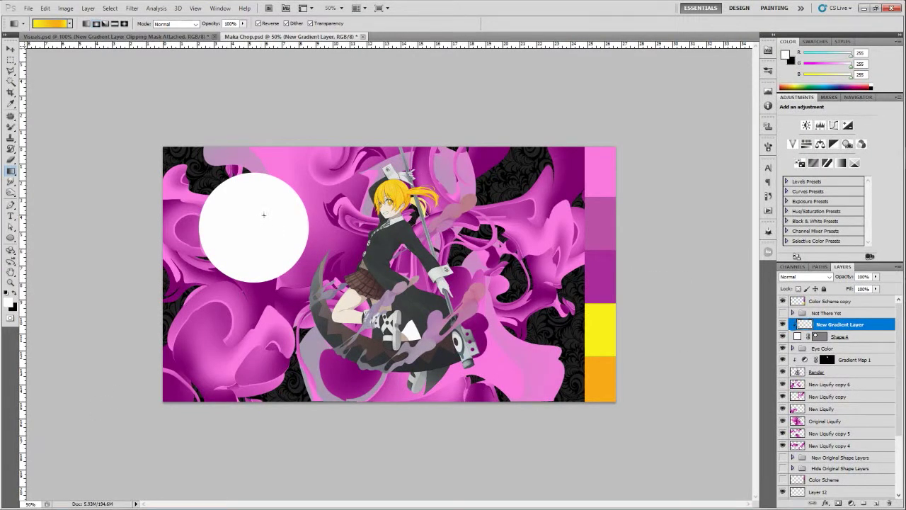
{"action": "left_click_drag", "start_coordinate": [271, 211], "coordinate": [313, 166]}
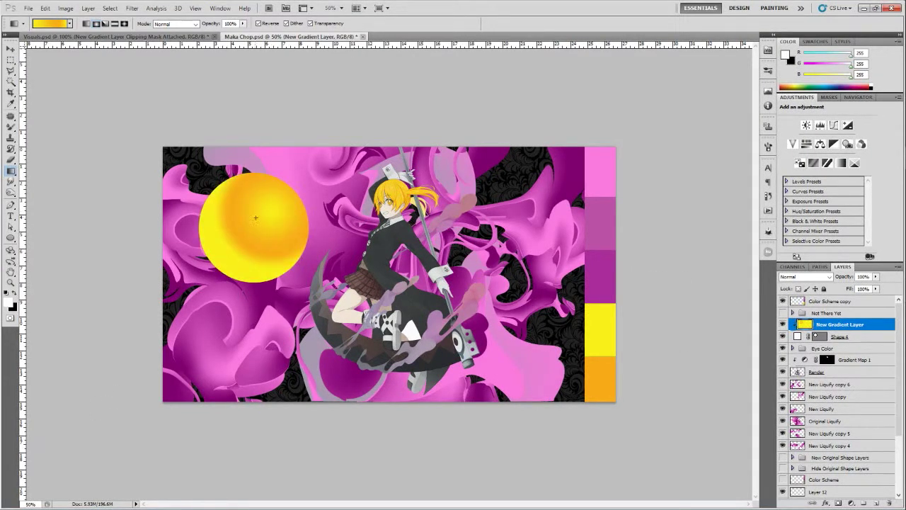
{"action": "left_click_drag", "start_coordinate": [255, 218], "coordinate": [314, 172]}
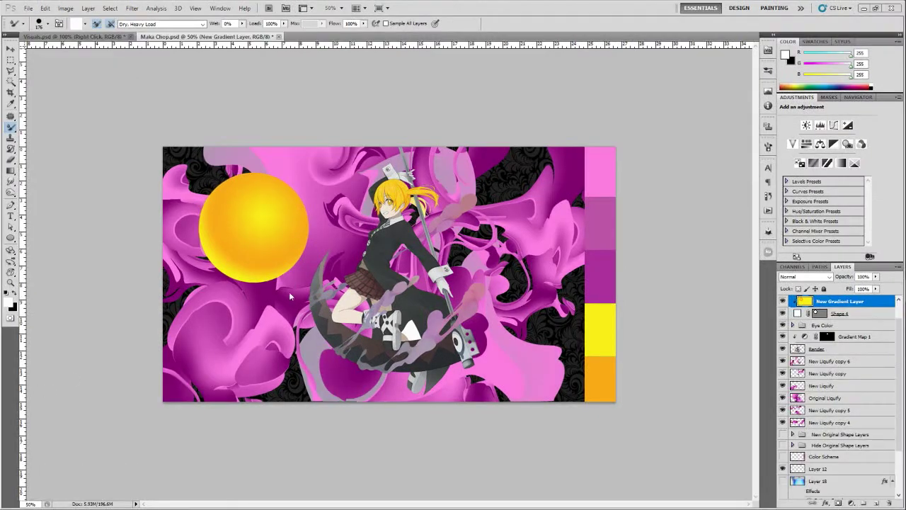
Step: Set the Mixer Brush size to 400 px, enlarge it to 460 px, and load the brush with the yellow-orange gradient circle
{"action": "right_click", "coordinate": [252, 226]}
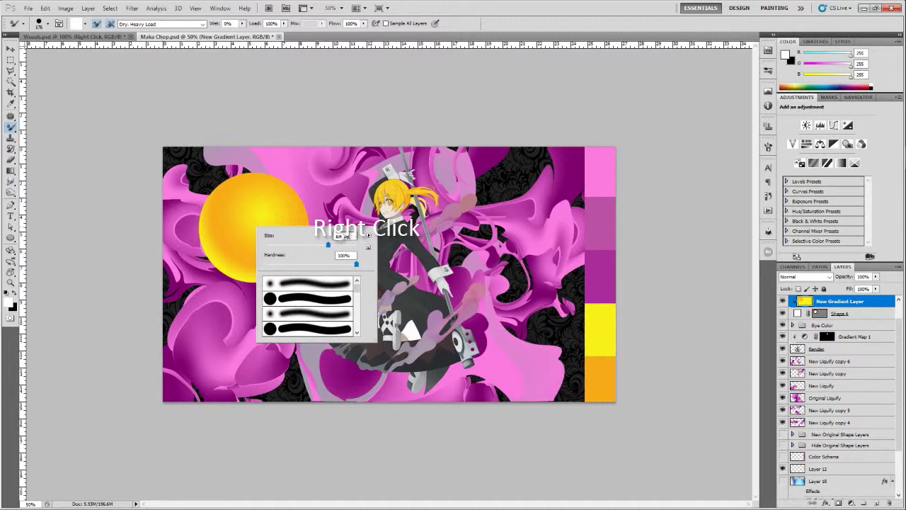
{"action": "left_click_drag", "start_coordinate": [351, 236], "coordinate": [302, 237]}
{"action": "type", "text": "400"}
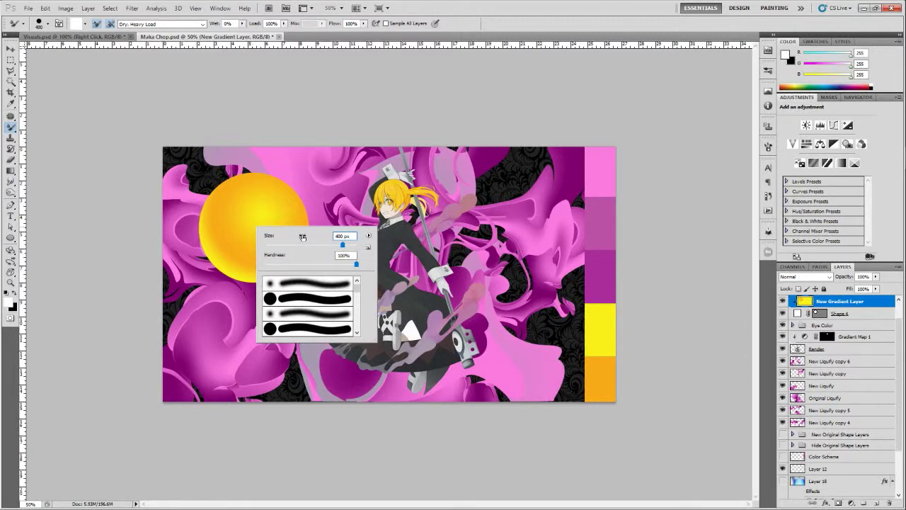
{"action": "key", "text": "Return"}
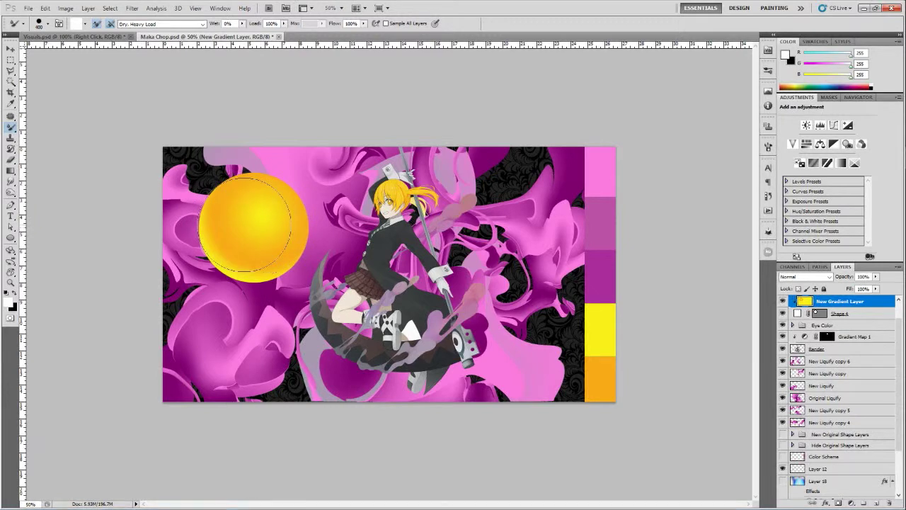
{"action": "right_click", "coordinate": [256, 226]}
{"action": "left_click_drag", "start_coordinate": [336, 237], "coordinate": [358, 234]}
{"action": "type", "text": "4404"}
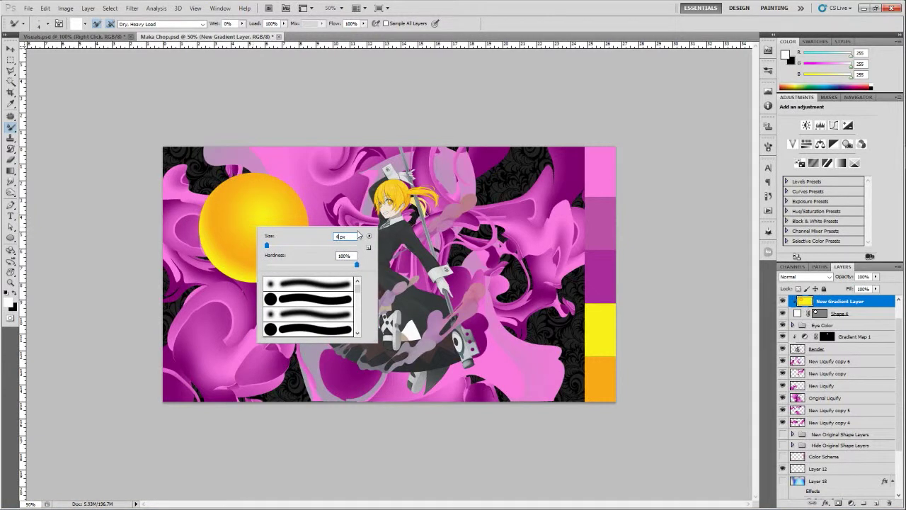
{"action": "type", "text": "60"}
{"action": "key", "text": "Return"}
{"action": "left_click", "coordinate": [253, 230], "text": "alt"}
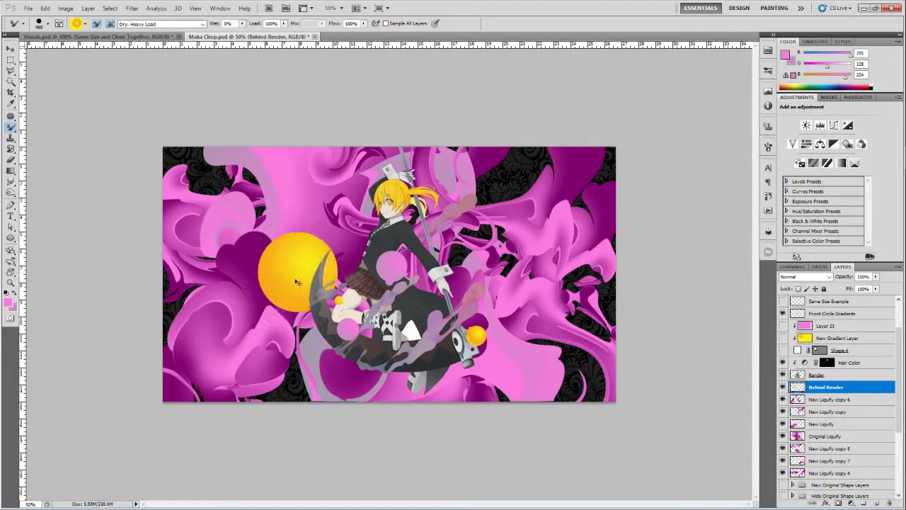
Step: Stamp yellow gradient circles of different sizes around the character on the Behind Render layer, and undo the last few
{"action": "left_click", "coordinate": [291, 266]}
{"action": "left_click", "coordinate": [253, 342]}
{"action": "left_click", "coordinate": [290, 188]}
{"action": "left_click", "coordinate": [225, 295]}
{"action": "left_click", "coordinate": [536, 261]}
{"action": "left_click", "coordinate": [470, 217]}
{"action": "key", "text": "ctrl+alt+z"}
{"action": "key", "text": "ctrl+alt+z"}
{"action": "key", "text": "ctrl+alt+z"}
{"action": "key", "text": "ctrl+alt+z"}
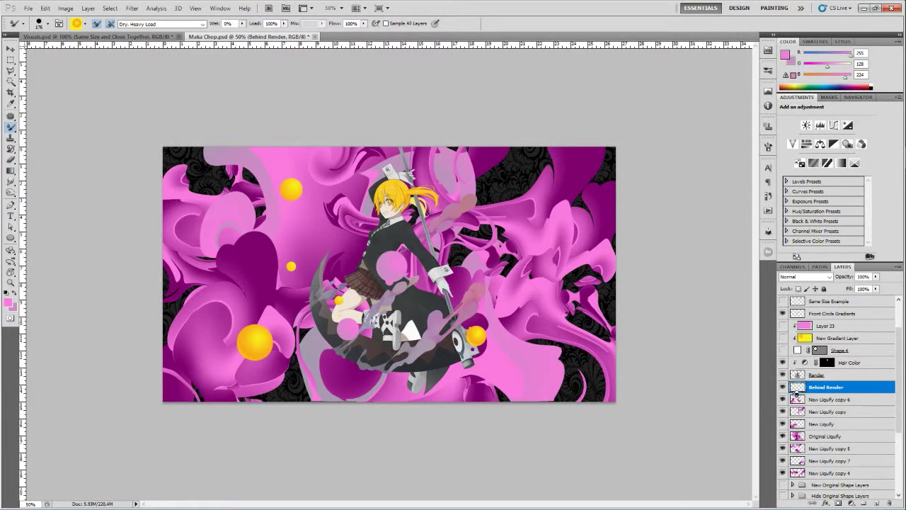
Step: Stamp two small yellow circles on a new layer over the pink swirls at the artwork's lower left
{"action": "left_click", "coordinate": [876, 503]}
{"action": "left_click", "coordinate": [260, 315]}
{"action": "left_click", "coordinate": [213, 325]}
Step: Stamp three yellow circles of different sizes to the character's right on a new layer, and one below them on another new layer
{"action": "left_click", "coordinate": [876, 503]}
{"action": "left_click", "coordinate": [545, 228]}
{"action": "left_click", "coordinate": [490, 271]}
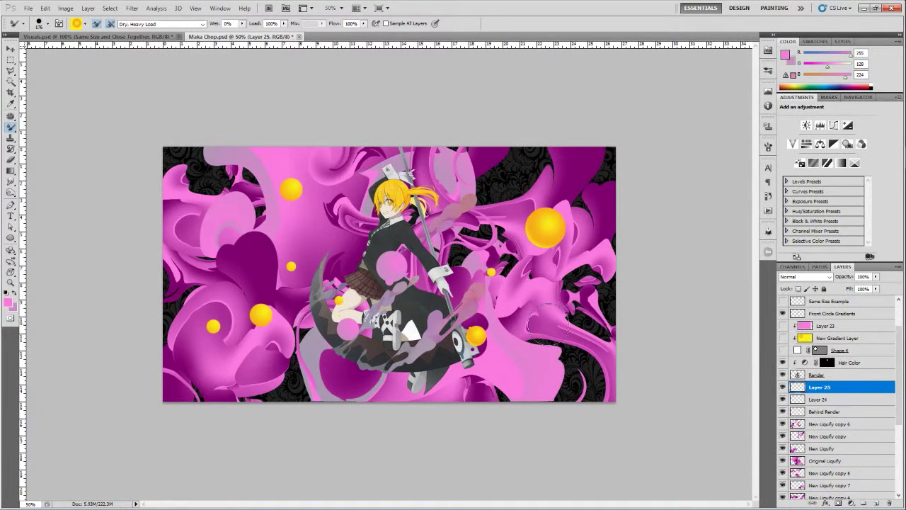
{"action": "left_click", "coordinate": [548, 324]}
{"action": "left_click", "coordinate": [874, 503]}
{"action": "left_click", "coordinate": [514, 364]}
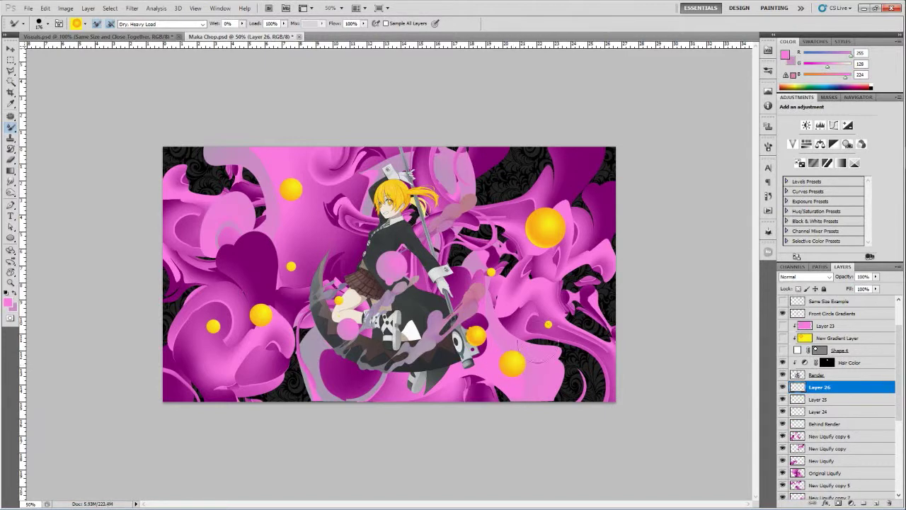
Step: Show Layer 23 with Shape 4, load the Mixer Brush at 460 px with the pink gradient circle, and hide both layers again
{"action": "left_click", "coordinate": [812, 327]}
{"action": "left_click", "coordinate": [782, 351]}
{"action": "left_click", "coordinate": [782, 326]}
{"action": "right_click", "coordinate": [102, 182]}
{"action": "type", "text": "460 Px"}
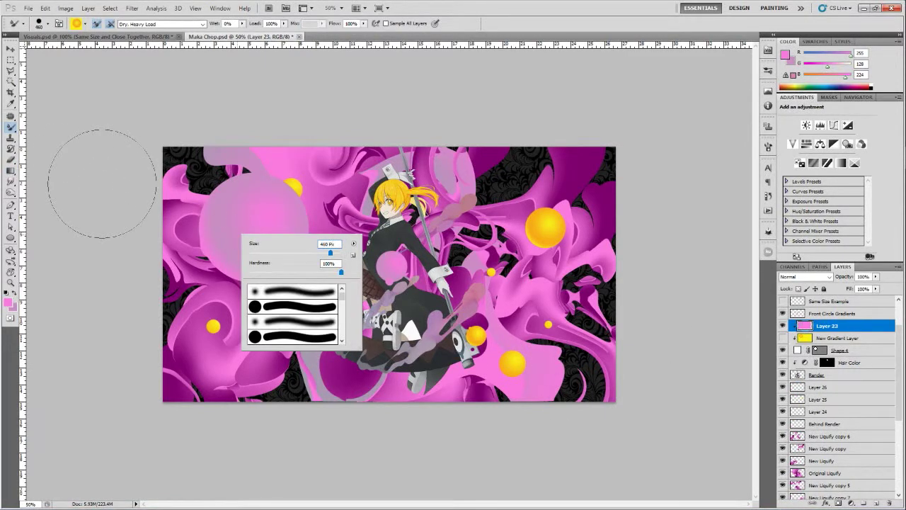
{"action": "key", "text": "Return"}
{"action": "left_click", "coordinate": [254, 226], "text": "alt"}
{"action": "left_click_drag", "start_coordinate": [782, 326], "coordinate": [782, 350]}
Step: Add a new layer above Layer 26, undo a trial pink circle on it, and set the Mixer Brush size to 80 px
{"action": "left_click", "coordinate": [821, 387]}
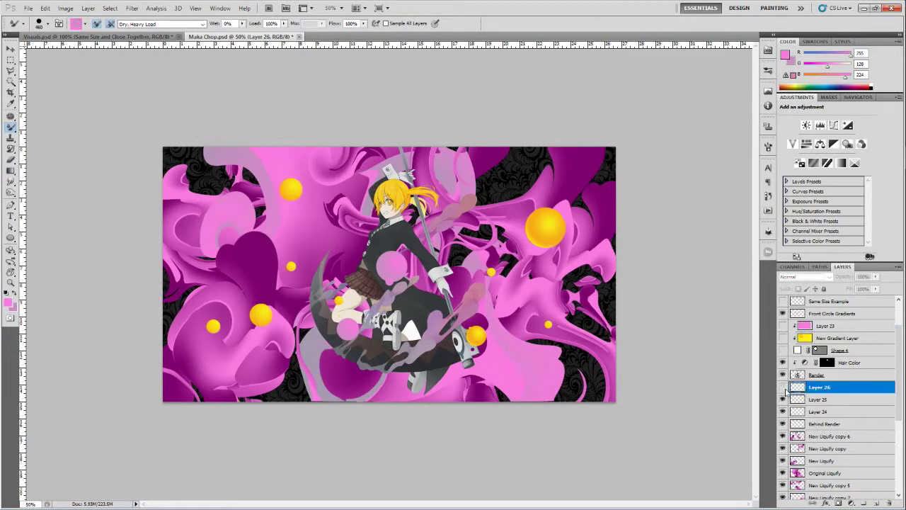
{"action": "left_click", "coordinate": [876, 502]}
{"action": "left_click", "coordinate": [528, 356]}
{"action": "key", "text": "ctrl+z"}
{"action": "right_click", "coordinate": [514, 355]}
{"action": "type", "text": "80"}
{"action": "key", "text": "Return"}
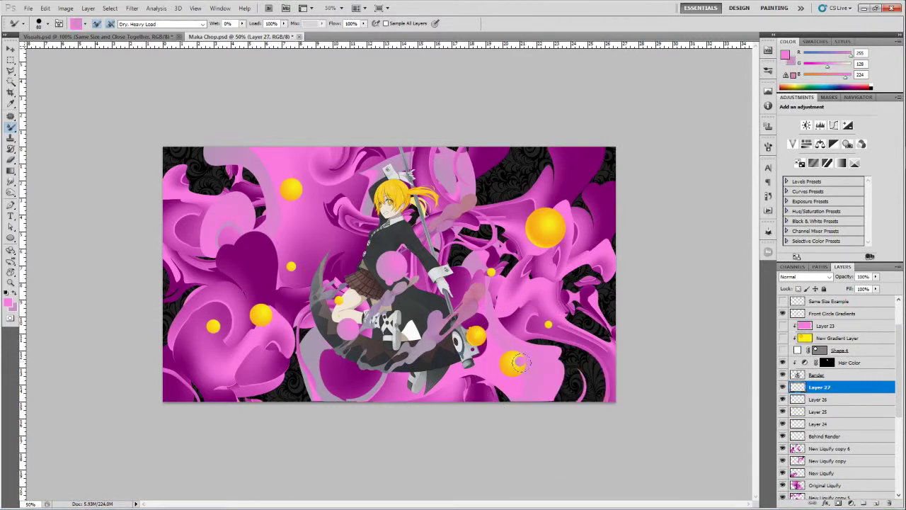
Step: Stamp a small pink circle over the yellow circle at the artwork's lower right, and add new layers above Layer 25 and Layer 24
{"action": "left_click", "coordinate": [522, 371]}
{"action": "left_click", "coordinate": [818, 411]}
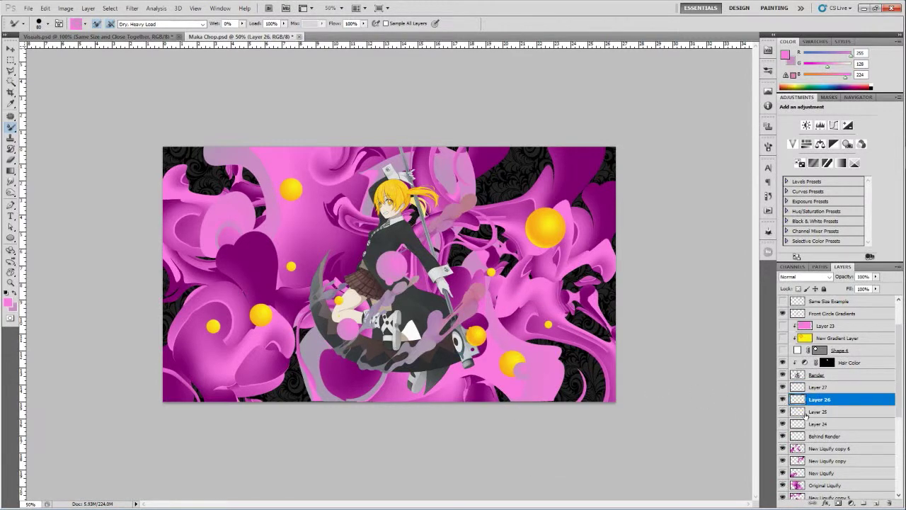
{"action": "left_click", "coordinate": [877, 503]}
{"action": "left_click", "coordinate": [808, 434]}
{"action": "left_click", "coordinate": [876, 503]}
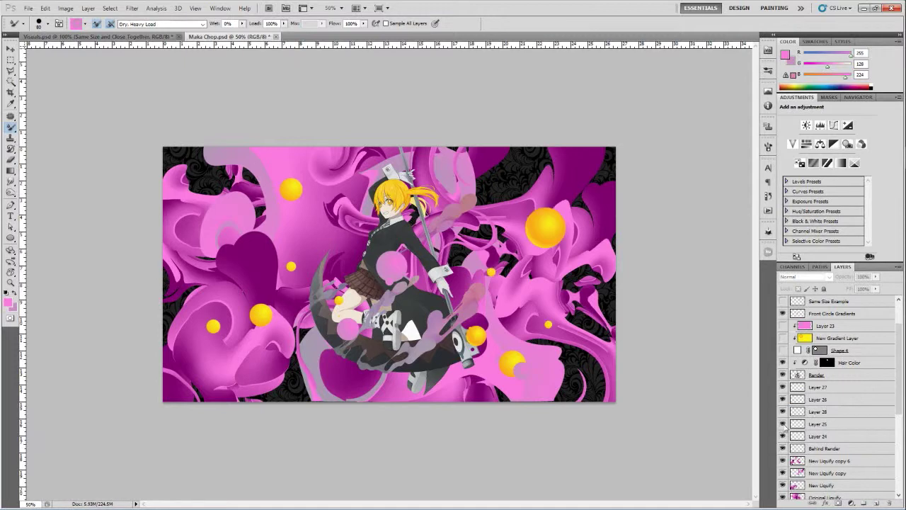
Step: Set the Mixer Brush size to 182 px and stamp pink circles beside the character's arm and over the larger yellow circle at the artwork's lower left
{"action": "right_click", "coordinate": [542, 242]}
{"action": "left_click_drag", "start_coordinate": [588, 273], "coordinate": [616, 272]}
{"action": "key", "text": "Return"}
{"action": "left_click", "coordinate": [492, 243]}
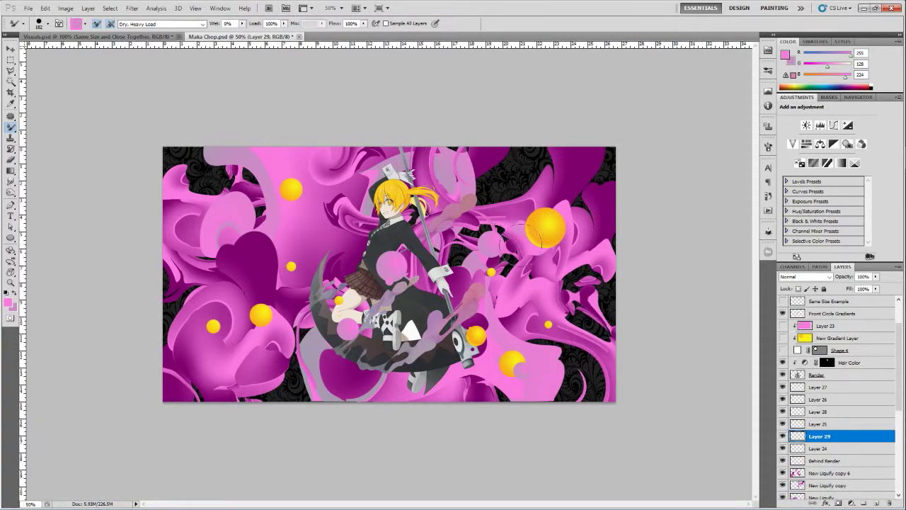
{"action": "left_click", "coordinate": [796, 450]}
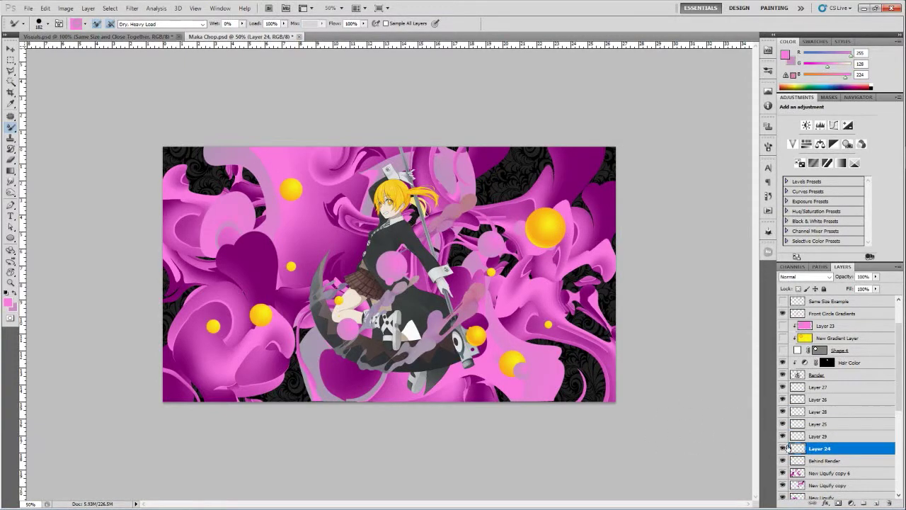
{"action": "left_click", "coordinate": [819, 436]}
{"action": "left_click", "coordinate": [251, 302]}
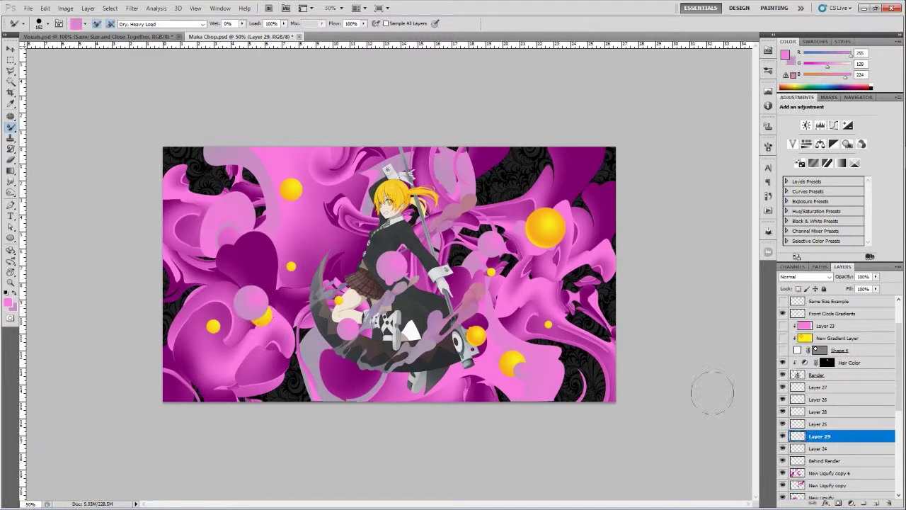
Step: Add a layer above New Liquify copy 6 and stamp one larger and two small pink circles on it, over the swirls on the artwork's left half
{"action": "left_click", "coordinate": [797, 461]}
{"action": "left_click", "coordinate": [782, 461]}
{"action": "left_click", "coordinate": [782, 462]}
{"action": "left_click", "coordinate": [828, 473]}
{"action": "left_click", "coordinate": [876, 503]}
{"action": "left_click", "coordinate": [296, 199]}
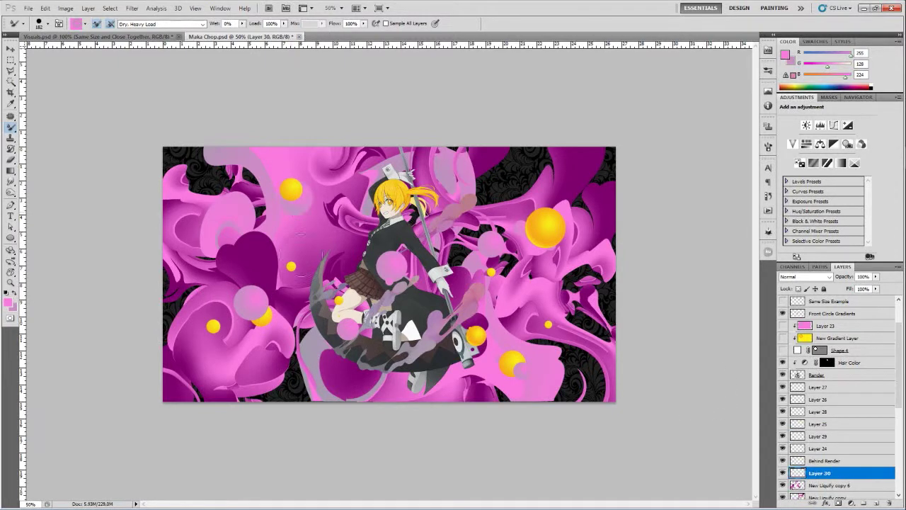
{"action": "left_click", "coordinate": [301, 255]}
{"action": "left_click", "coordinate": [233, 251]}
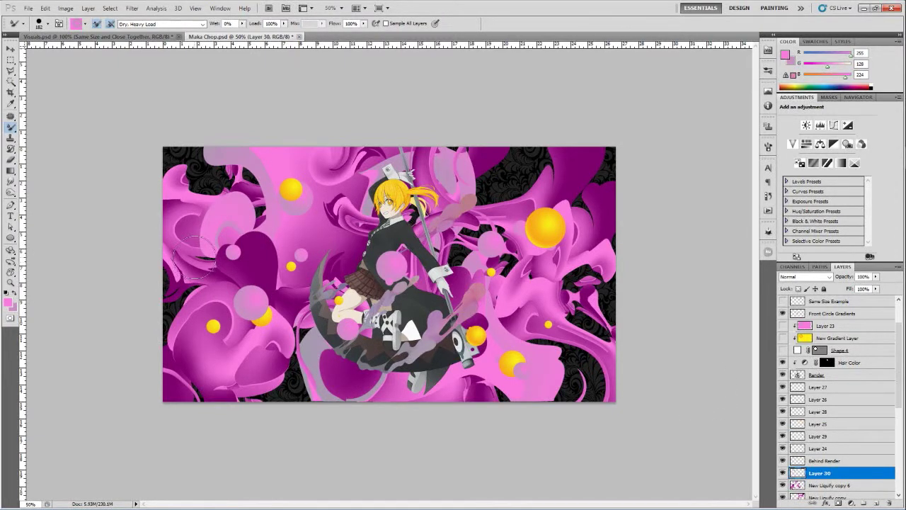